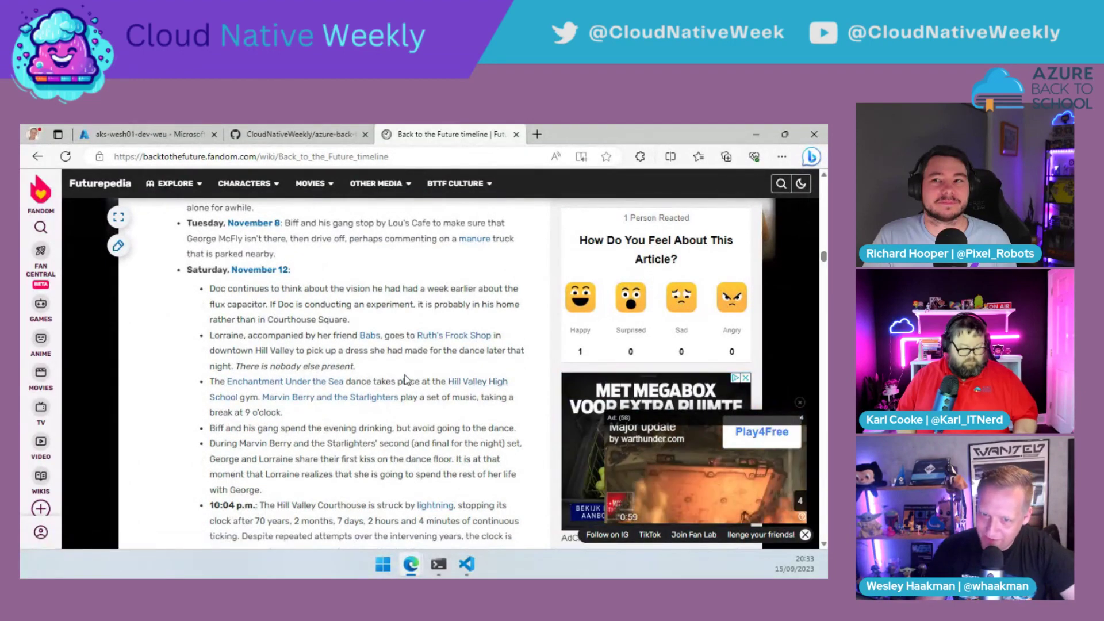
Step: Read through the Back to the Future timeline article from the November 1955 events down to Timeline 4
{"action": "scroll", "coordinate": [392, 366], "scroll_direction": "down", "scroll_amount": 10}
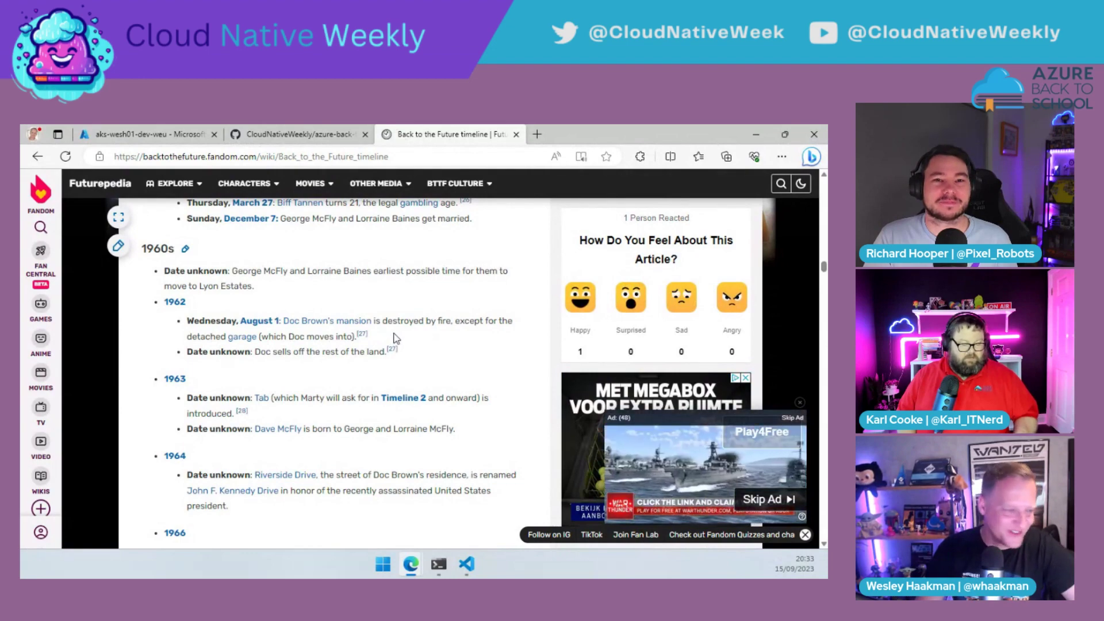
{"action": "scroll", "coordinate": [395, 340], "scroll_direction": "down", "scroll_amount": 15}
{"action": "scroll", "coordinate": [395, 340], "scroll_direction": "down", "scroll_amount": 15}
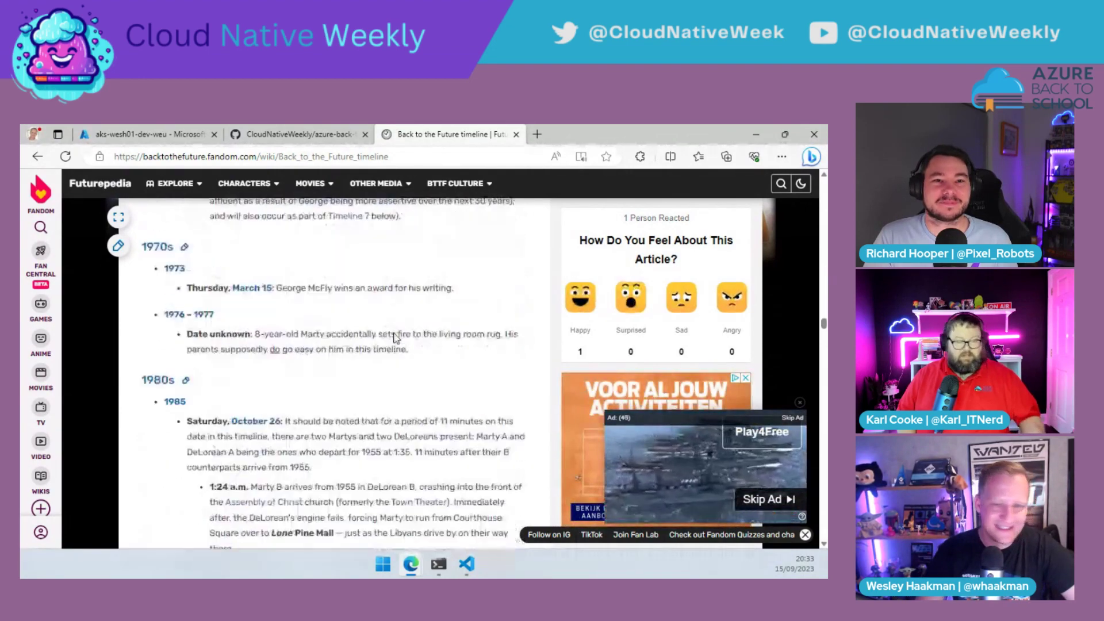
{"action": "scroll", "coordinate": [395, 334], "scroll_direction": "down", "scroll_amount": 15}
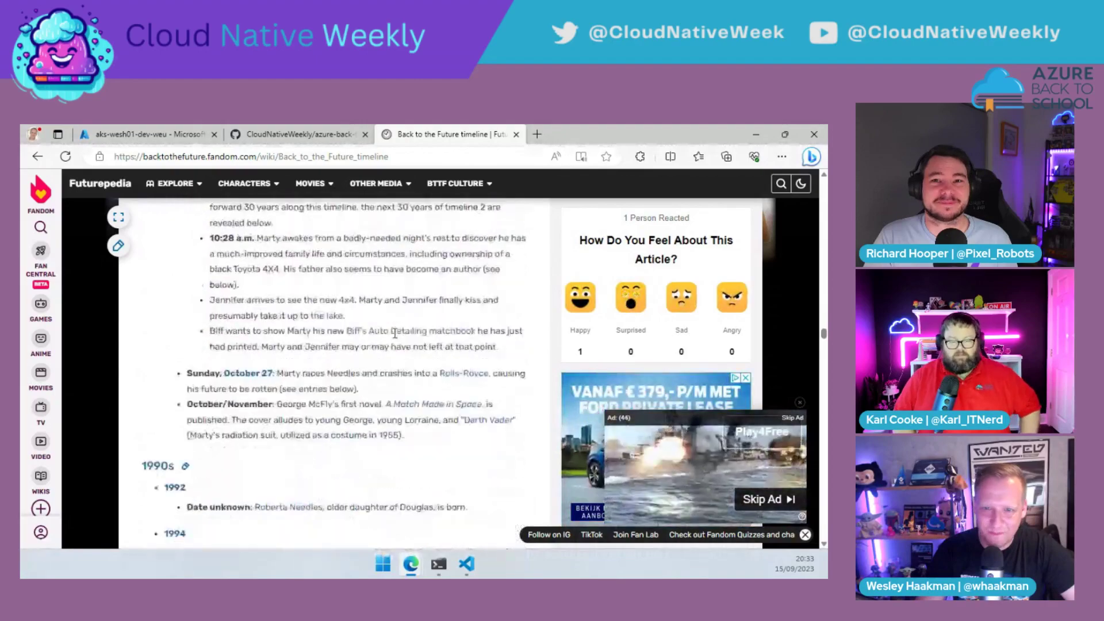
{"action": "scroll", "coordinate": [394, 339], "scroll_direction": "down", "scroll_amount": 15}
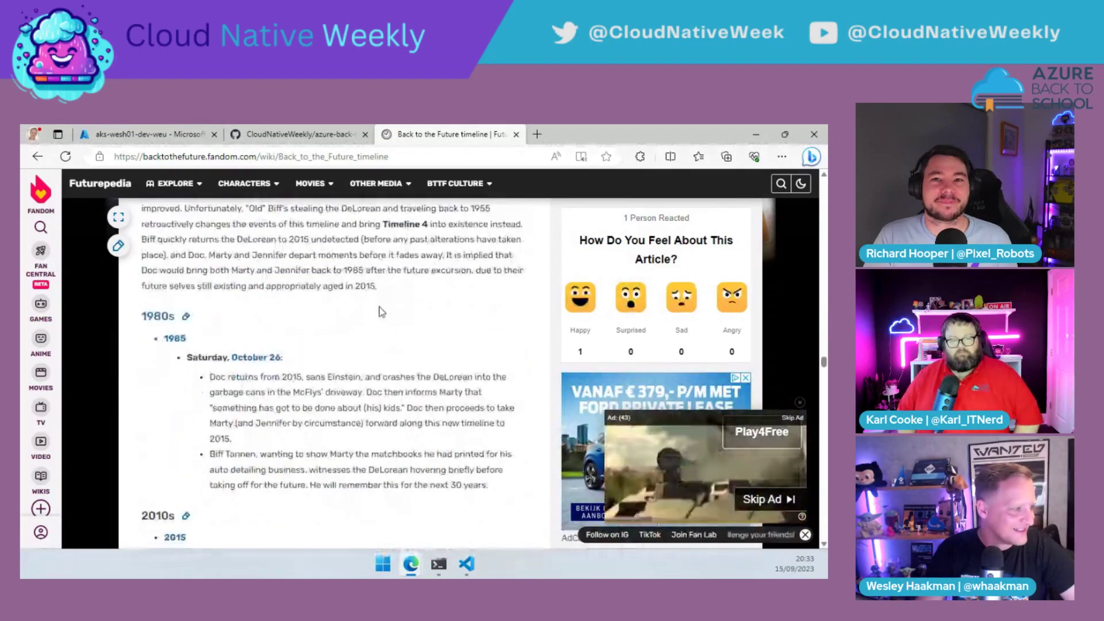
{"action": "scroll", "coordinate": [378, 315], "scroll_direction": "down", "scroll_amount": 5}
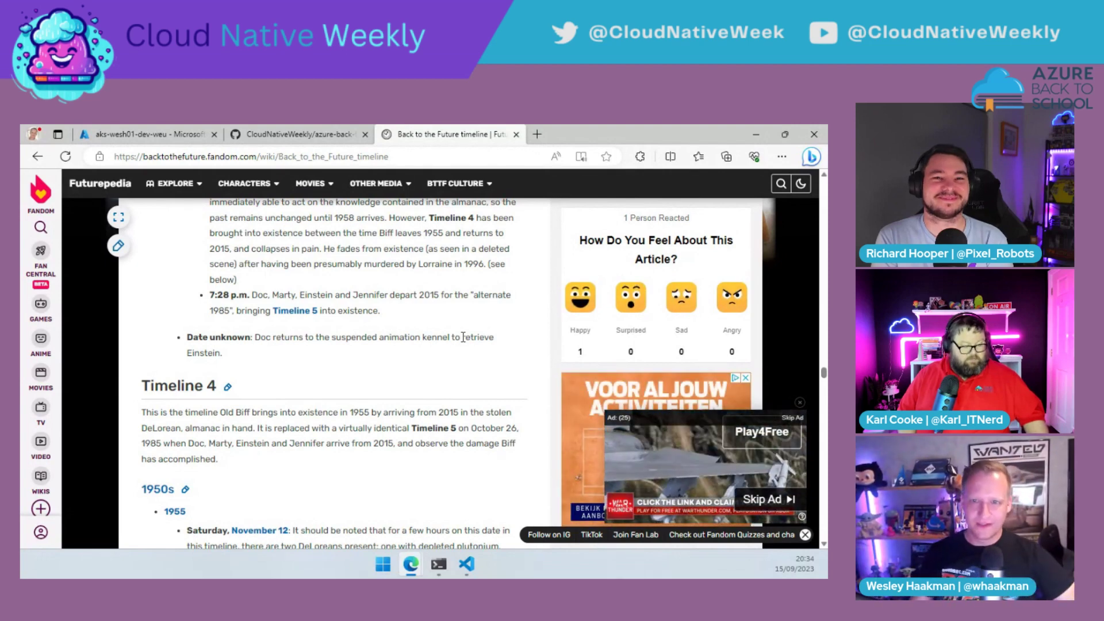
{"action": "mouse_move", "coordinate": [403, 195]}
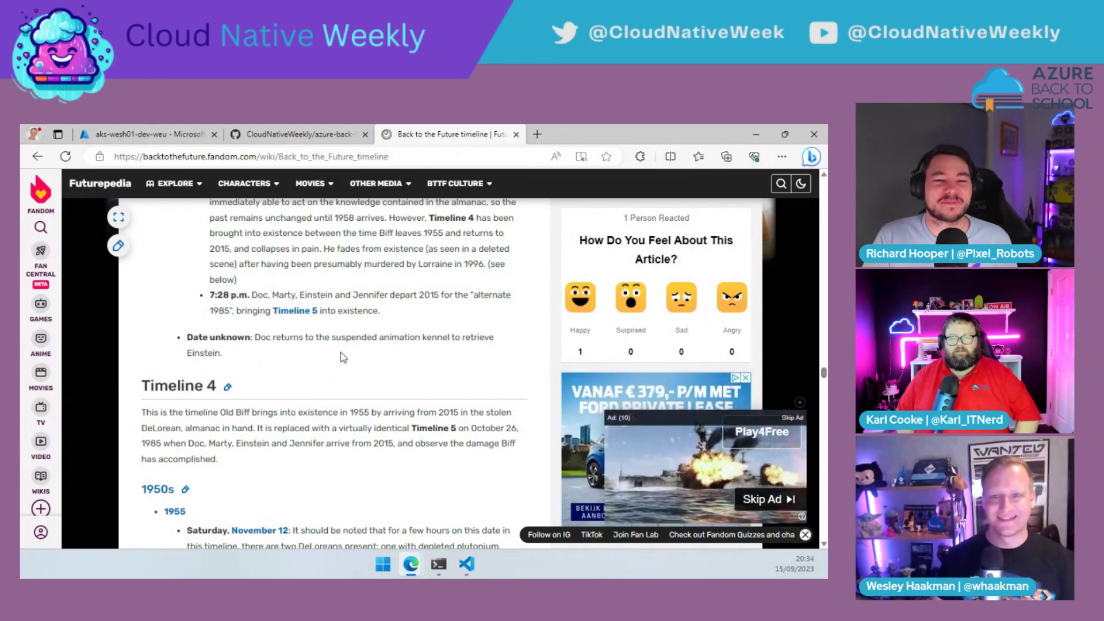
{"action": "mouse_move", "coordinate": [244, 183]}
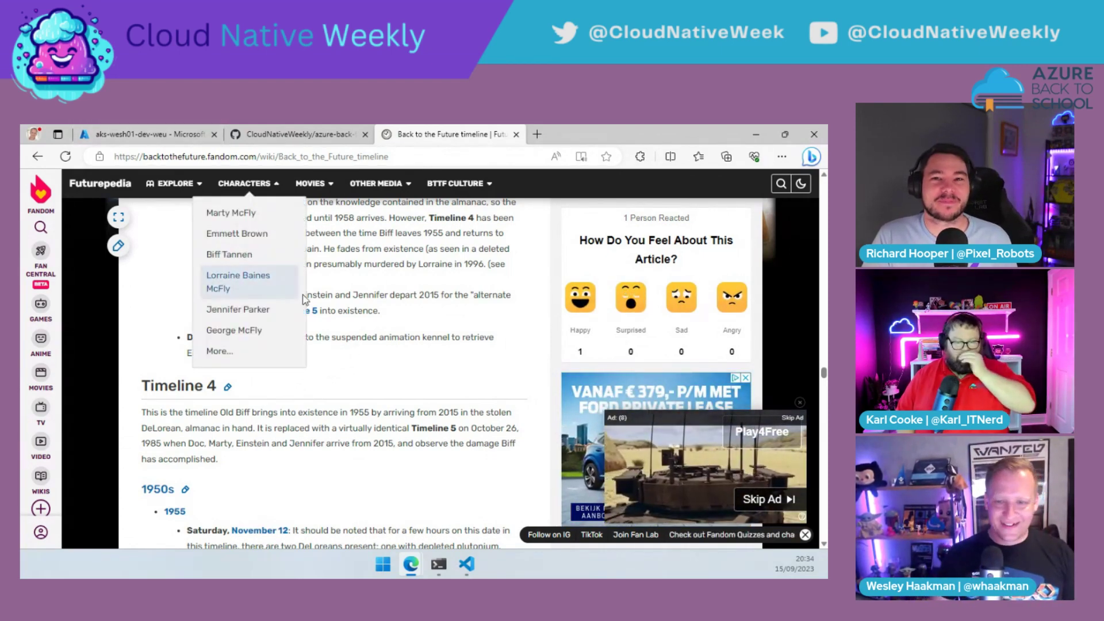
Step: Switch to the Azure portal and start creating a GitOps configuration for the aks-wesh01-dev-weu Kubernetes service
{"action": "left_click", "coordinate": [99, 133]}
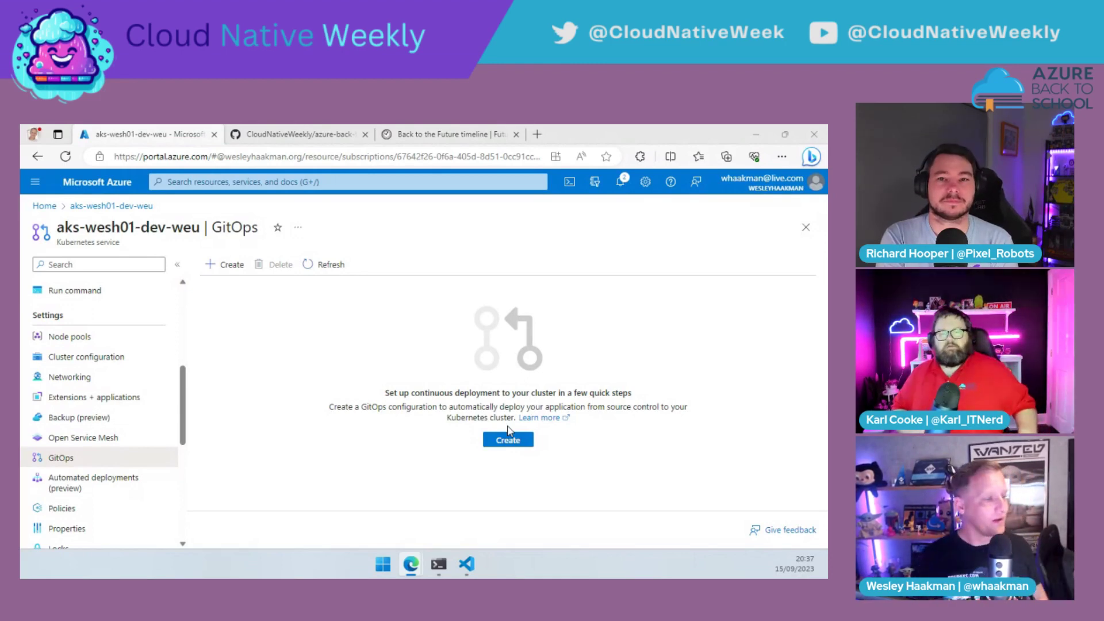
{"action": "scroll", "coordinate": [86, 333], "scroll_direction": "up", "scroll_amount": 5}
{"action": "scroll", "coordinate": [90, 297], "scroll_direction": "down", "scroll_amount": 5}
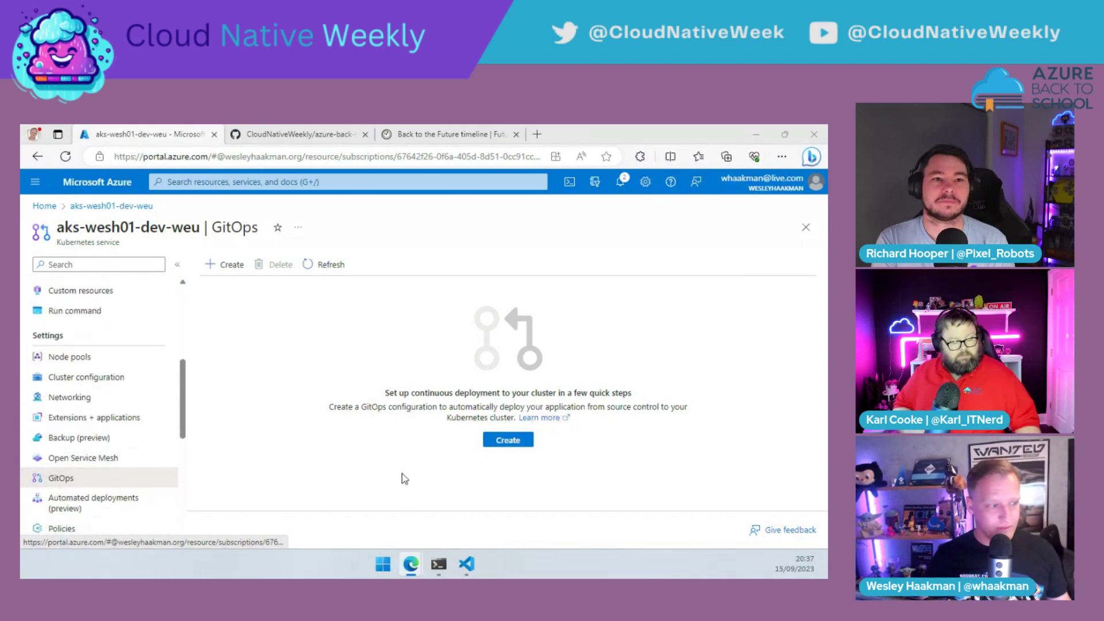
{"action": "left_click", "coordinate": [522, 440]}
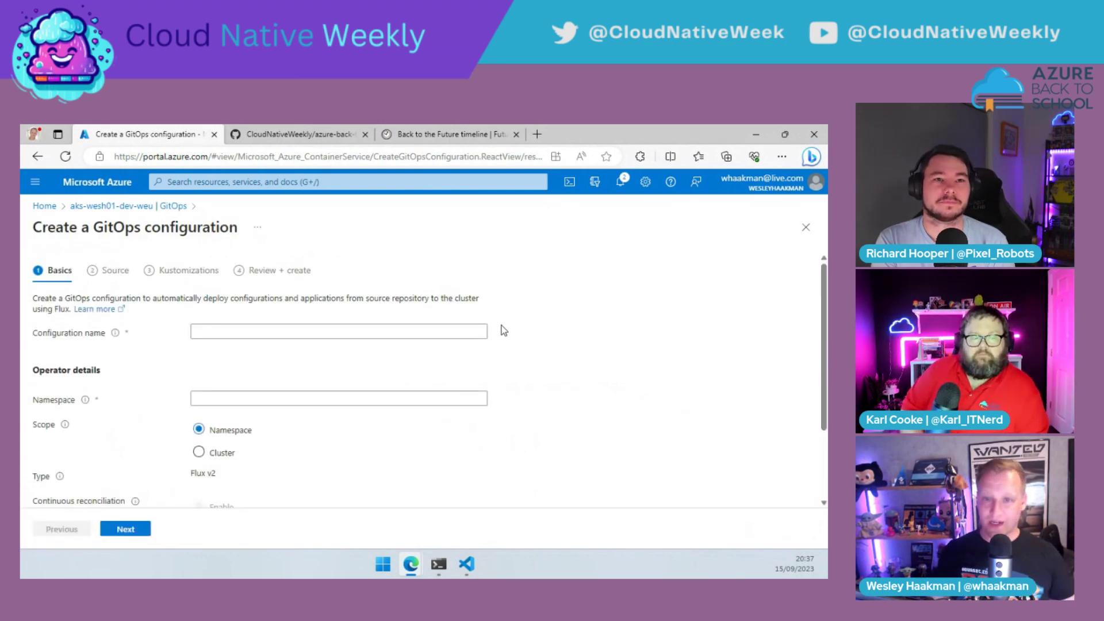
Step: Name the GitOps configuration bttf and set its operator namespace to bttf
{"action": "left_click", "coordinate": [433, 331]}
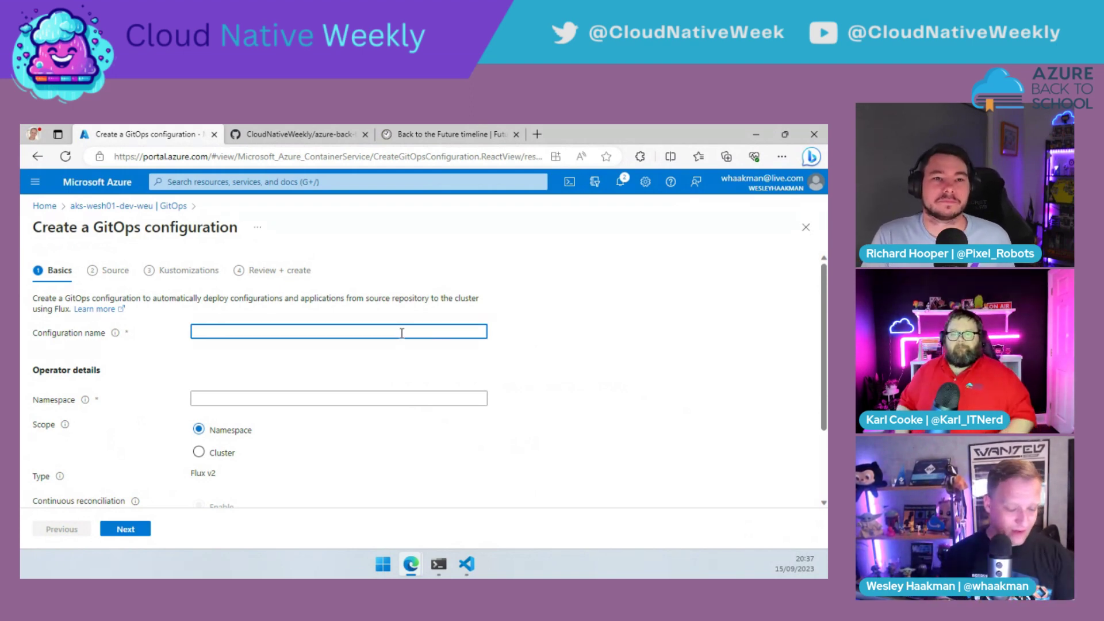
{"action": "type", "text": "bttf"}
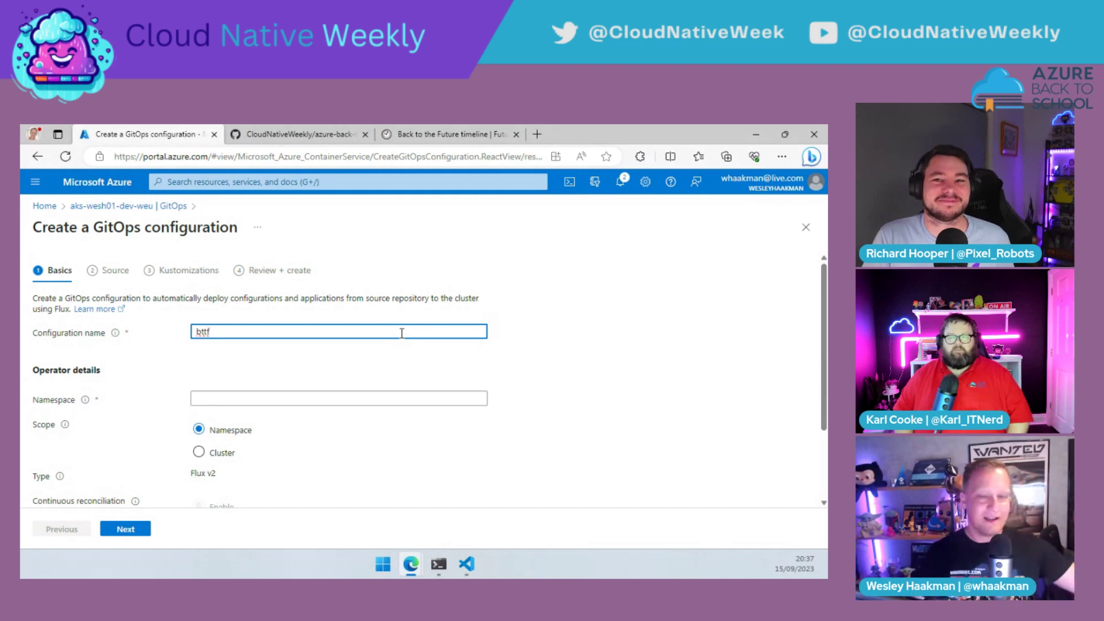
{"action": "left_click", "coordinate": [327, 397]}
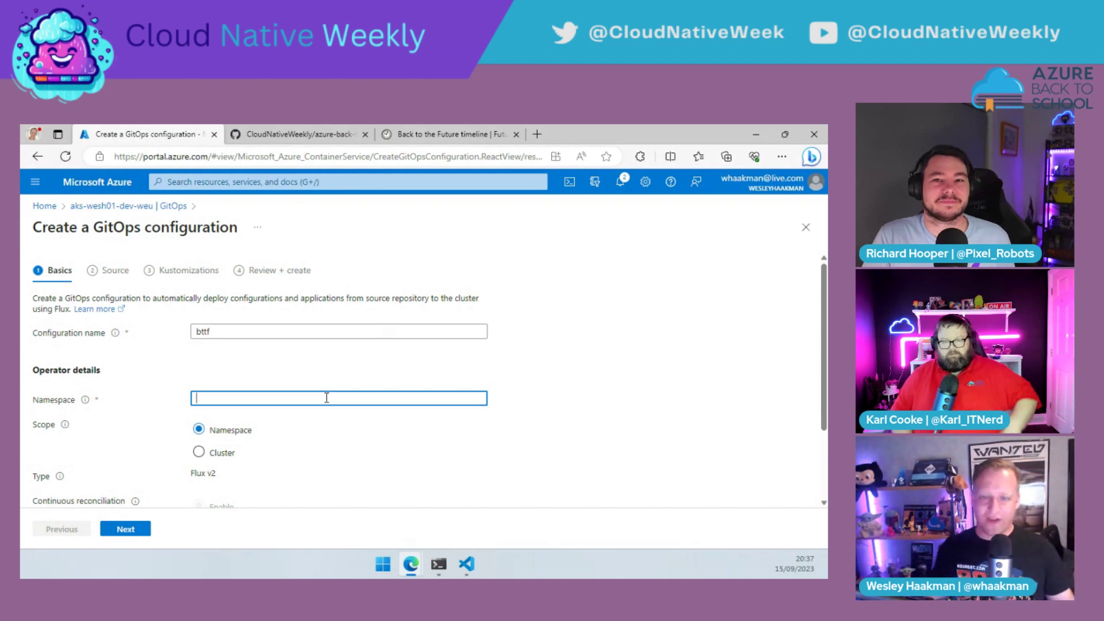
{"action": "type", "text": "bttf"}
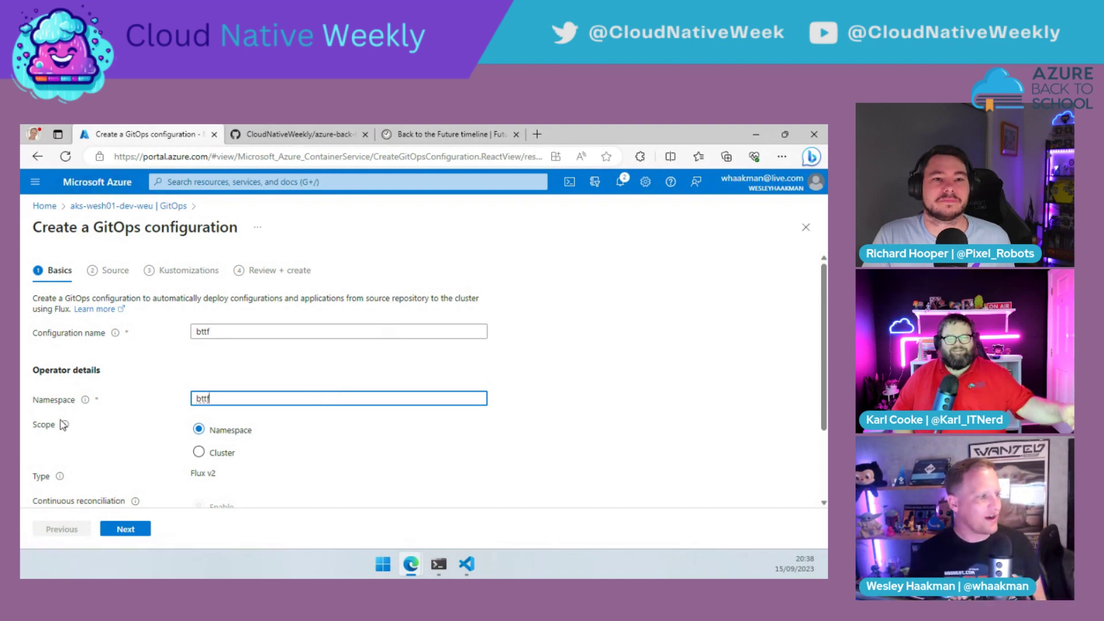
Step: Set the operator scope to Cluster and proceed to the source settings
{"action": "mouse_move", "coordinate": [66, 426]}
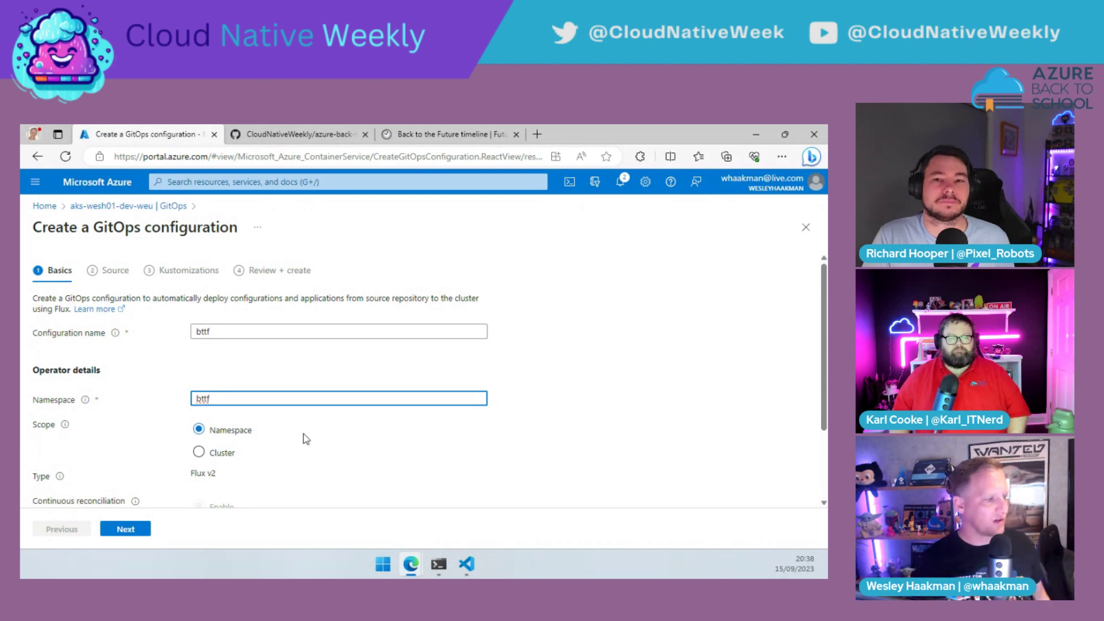
{"action": "left_click", "coordinate": [214, 460]}
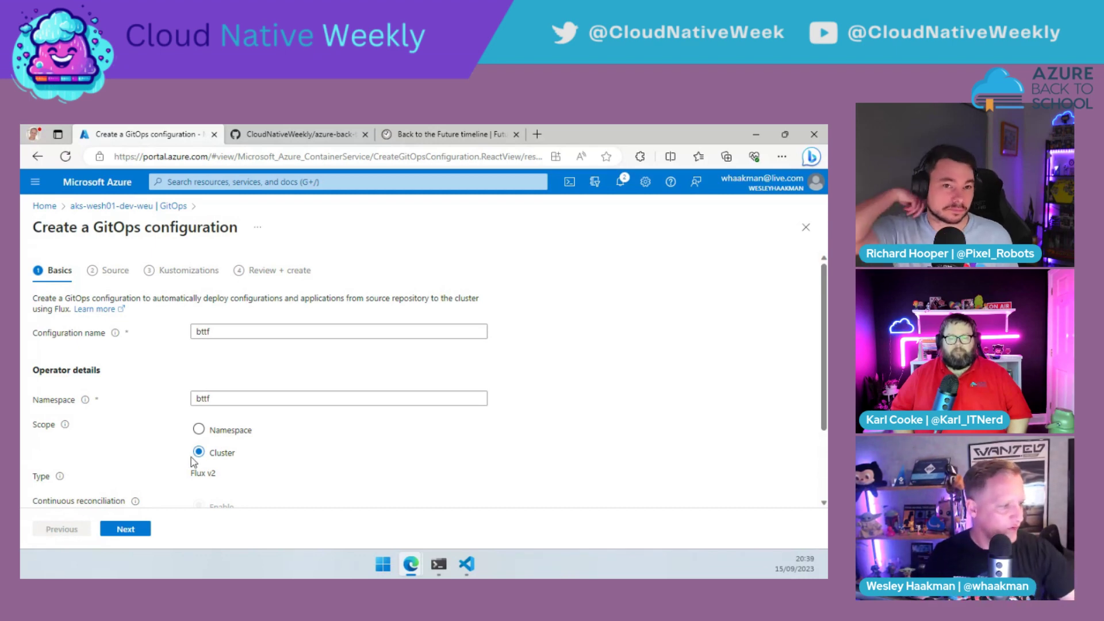
{"action": "scroll", "coordinate": [300, 461], "scroll_direction": "down", "scroll_amount": 2}
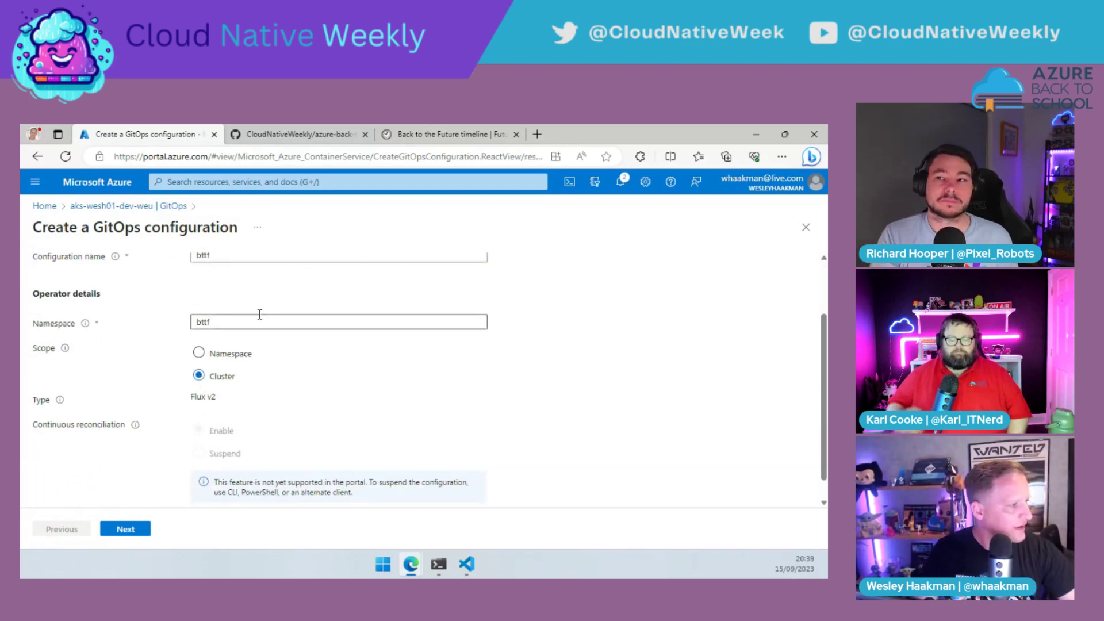
{"action": "scroll", "coordinate": [261, 323], "scroll_direction": "up", "scroll_amount": 2}
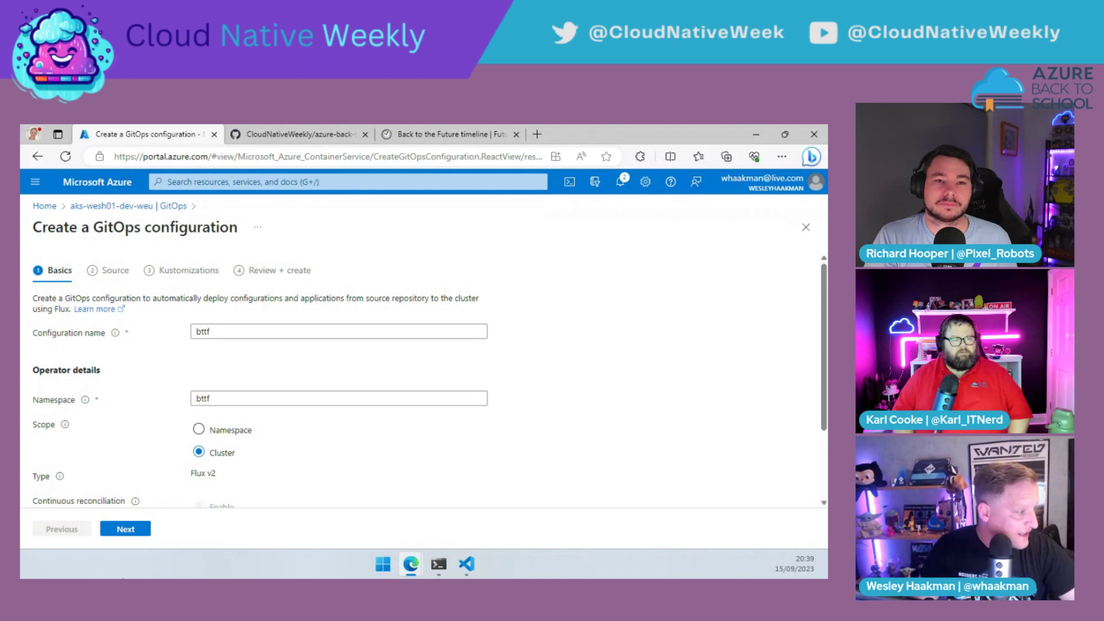
{"action": "left_click", "coordinate": [125, 529]}
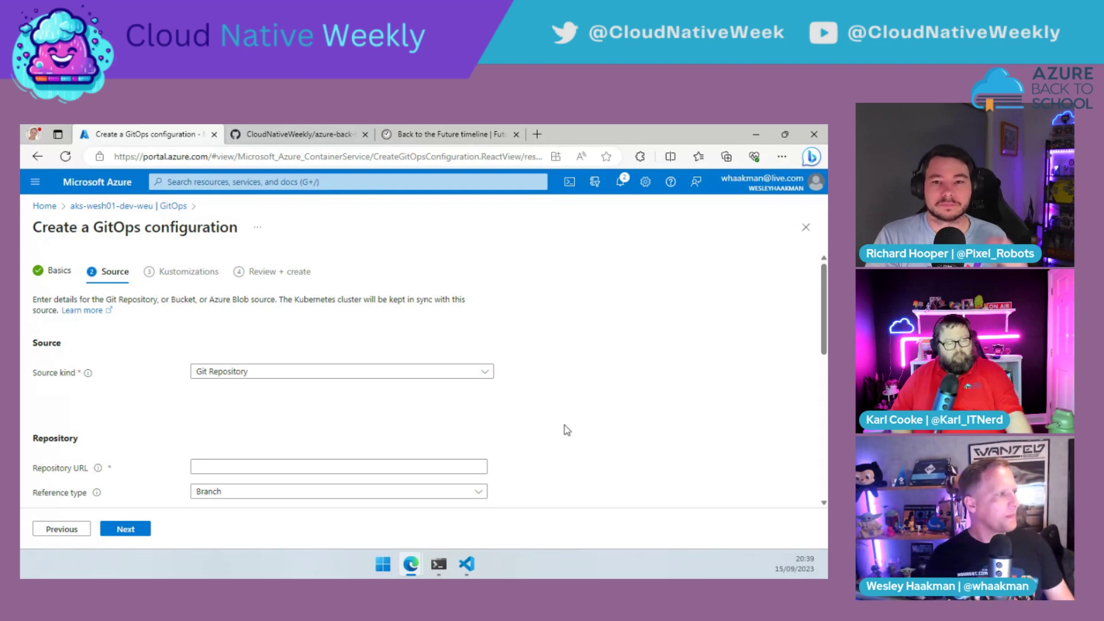
Step: Copy the azure-back-to-school repository's base URL from GitHub without /tree/main, and check the contents of its yaml folder
{"action": "left_click", "coordinate": [299, 134]}
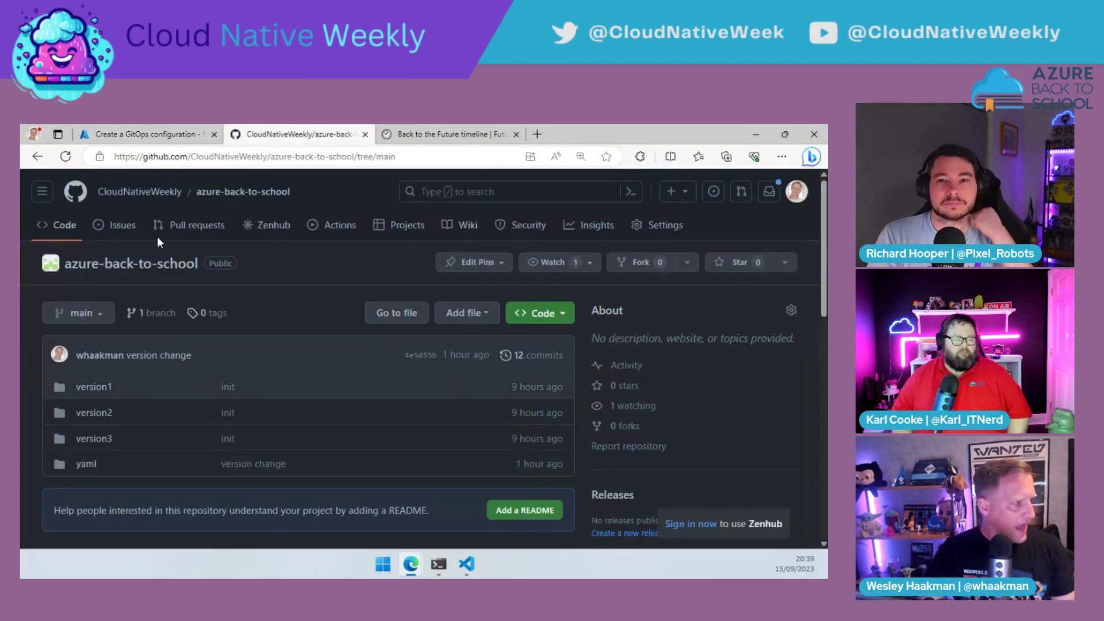
{"action": "mouse_move", "coordinate": [176, 198]}
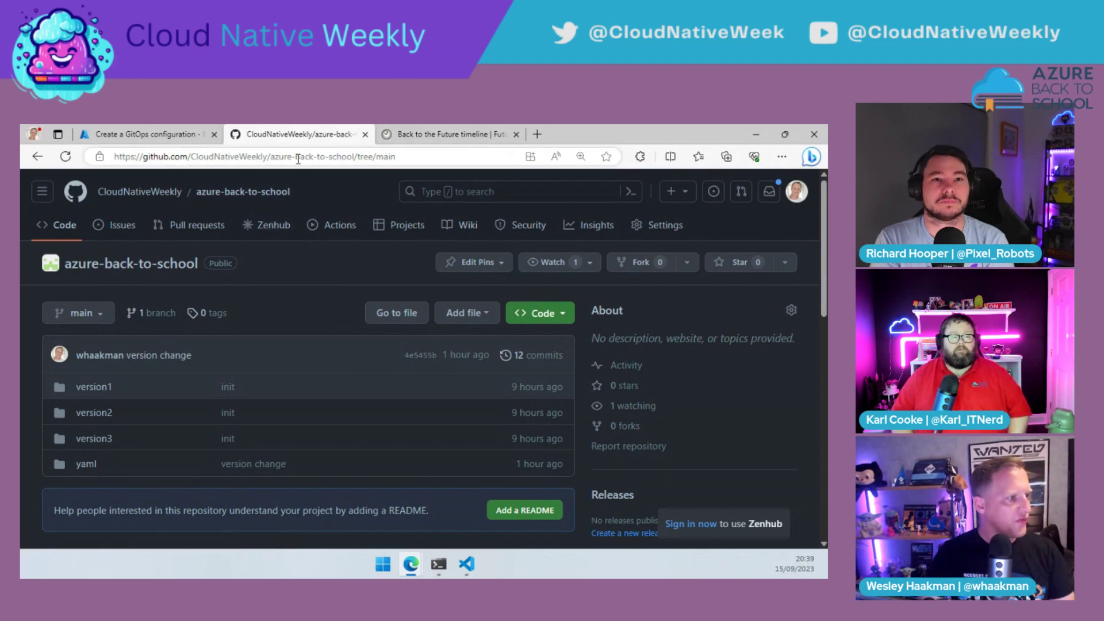
{"action": "left_click_drag", "start_coordinate": [355, 156], "coordinate": [115, 177]}
{"action": "key", "text": "ctrl+c"}
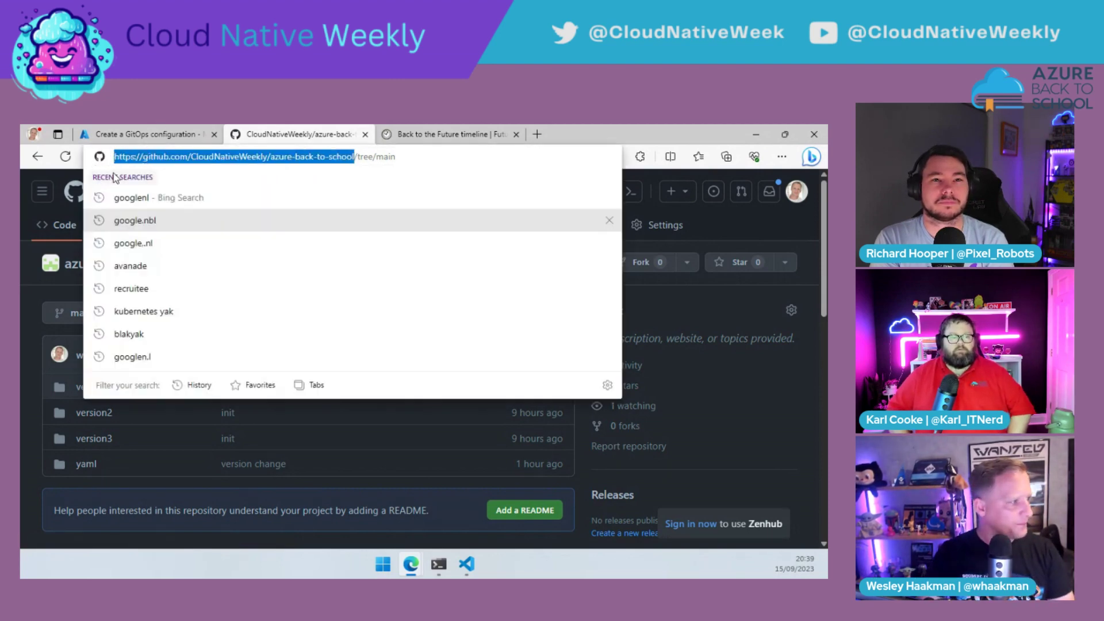
{"action": "left_click", "coordinate": [332, 528]}
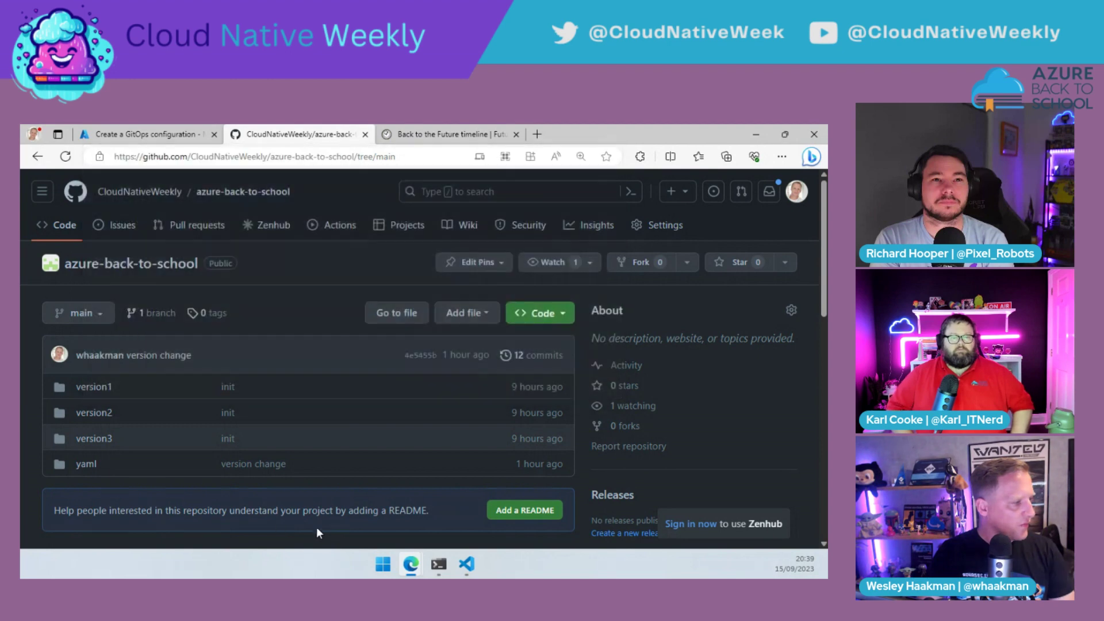
{"action": "left_click", "coordinate": [86, 464]}
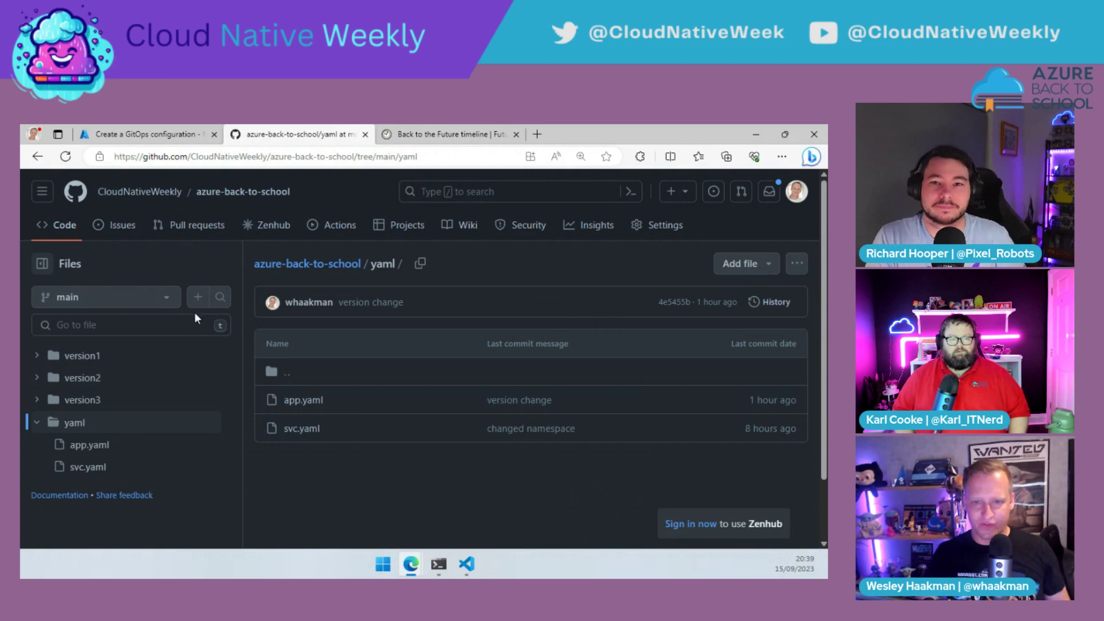
{"action": "left_click", "coordinate": [37, 159]}
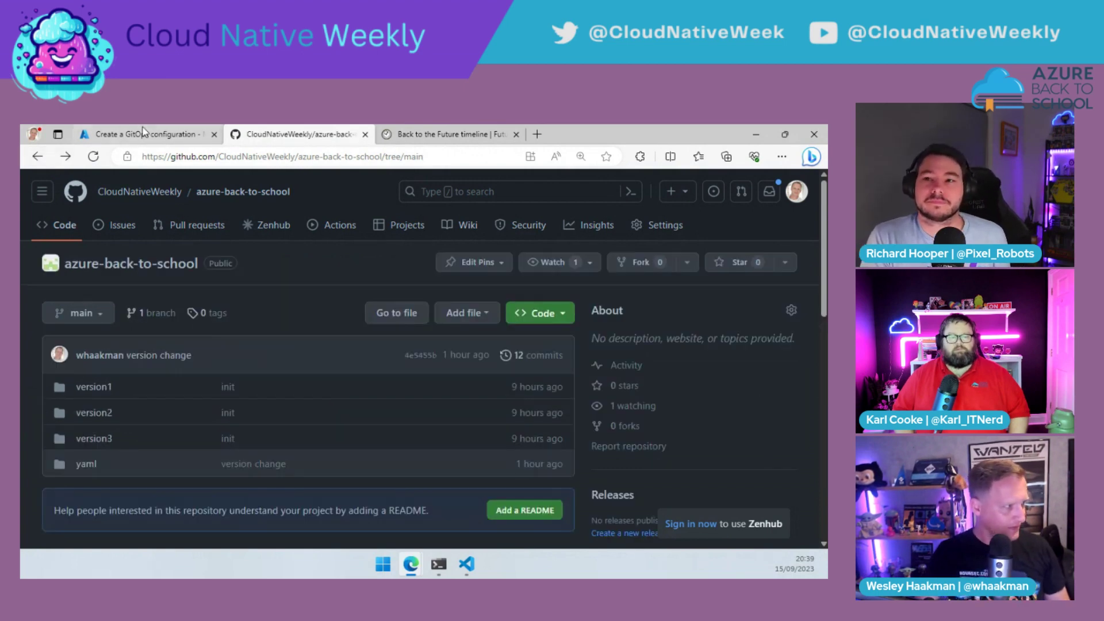
{"action": "key", "text": "ctrl+shift+Tab"}
{"action": "scroll", "coordinate": [272, 510], "scroll_direction": "down", "scroll_amount": 1}
{"action": "left_click", "coordinate": [221, 428]}
{"action": "key", "text": "ctrl+v"}
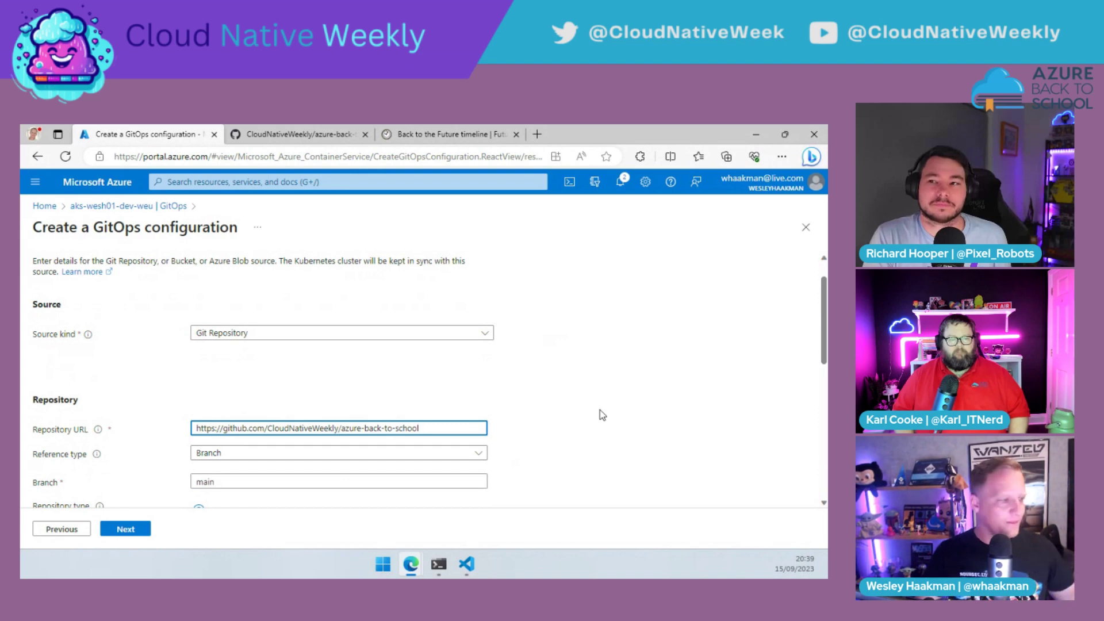
{"action": "scroll", "coordinate": [607, 396], "scroll_direction": "down", "scroll_amount": 1}
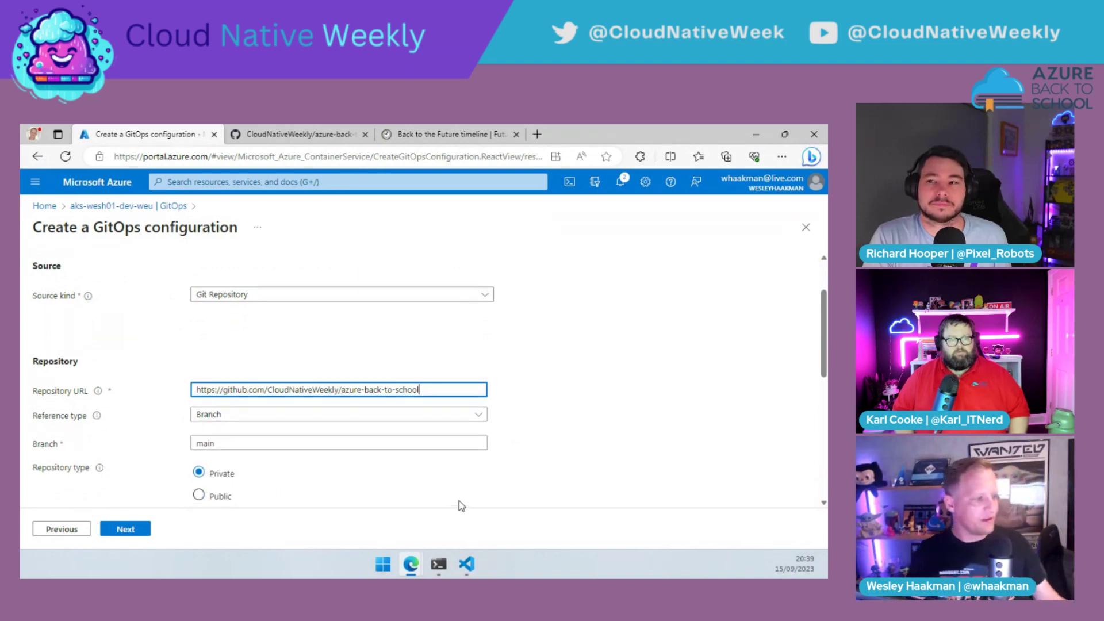
{"action": "scroll", "coordinate": [398, 422], "scroll_direction": "down", "scroll_amount": 2}
{"action": "left_click", "coordinate": [223, 428]}
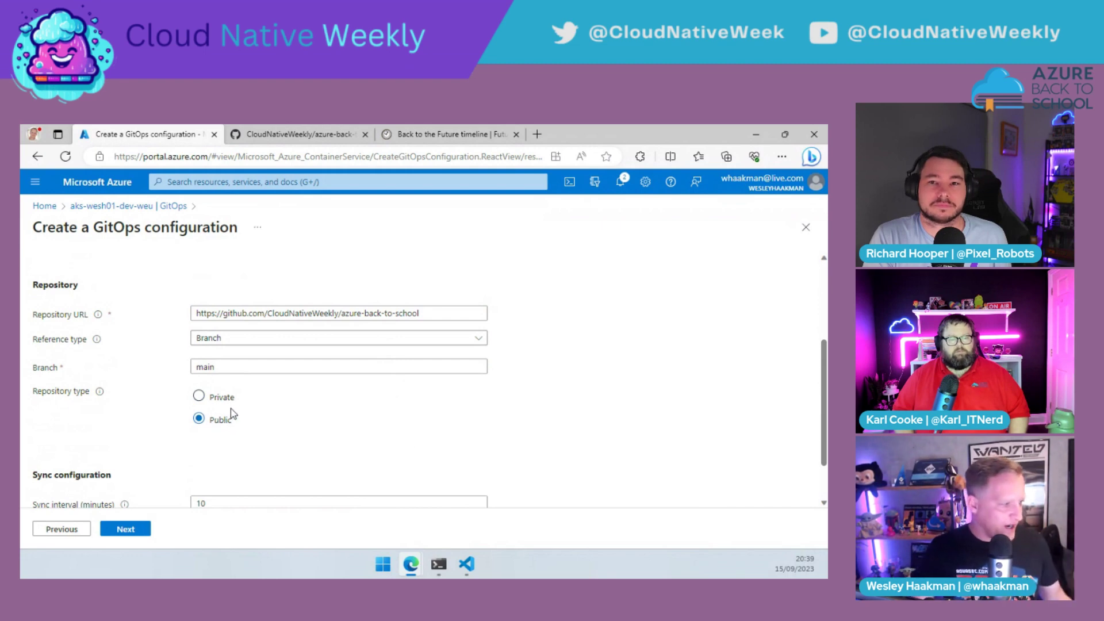
Step: Examine the authentication options offered for a Private repository and set the repository type back to Public
{"action": "left_click", "coordinate": [230, 403]}
{"action": "scroll", "coordinate": [330, 412], "scroll_direction": "down", "scroll_amount": 1}
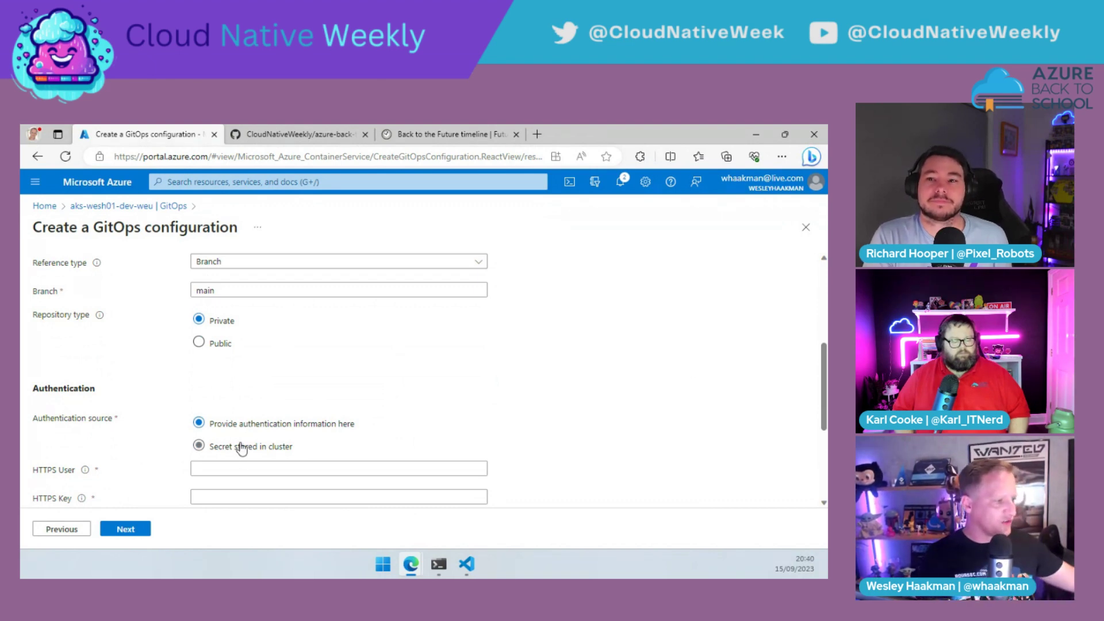
{"action": "scroll", "coordinate": [311, 405], "scroll_direction": "down", "scroll_amount": 2}
{"action": "scroll", "coordinate": [289, 399], "scroll_direction": "up", "scroll_amount": 2}
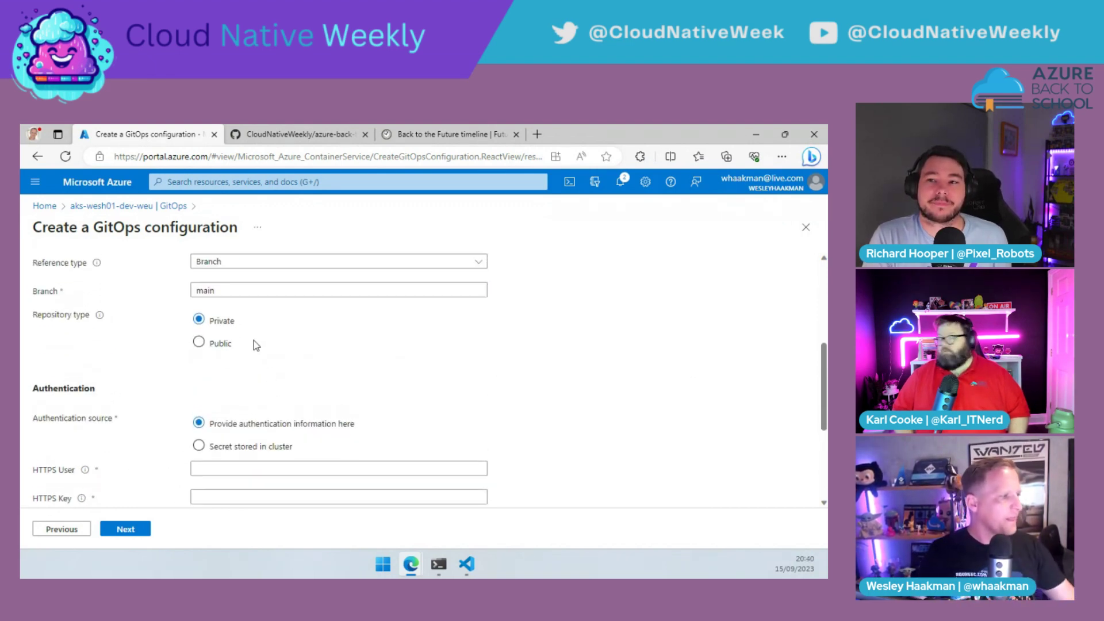
{"action": "left_click", "coordinate": [220, 347]}
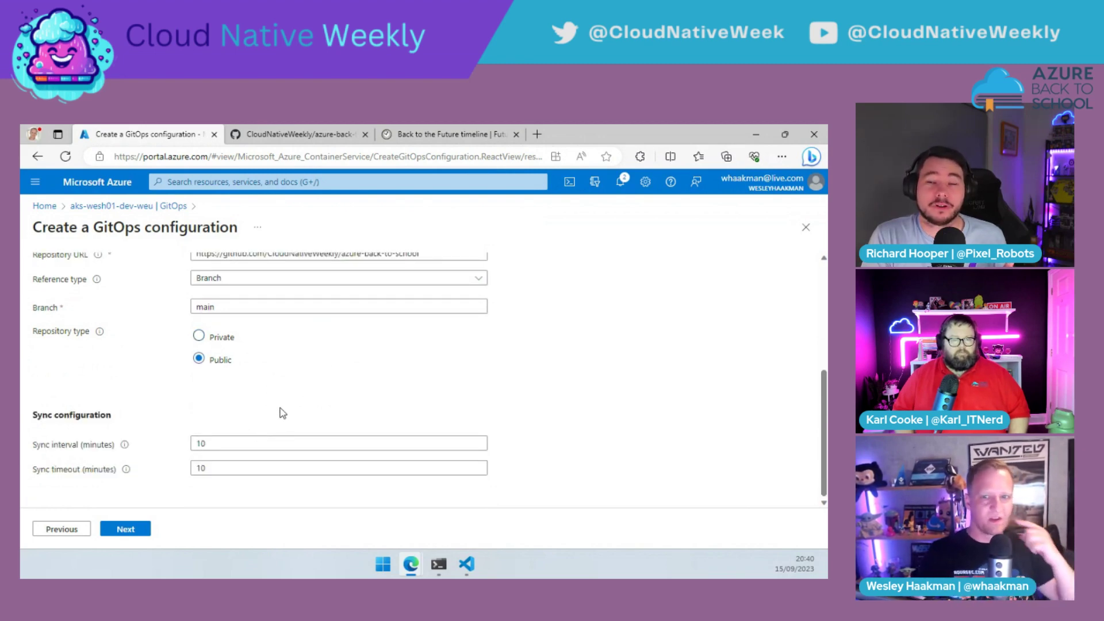
{"action": "left_click", "coordinate": [229, 336]}
{"action": "scroll", "coordinate": [278, 382], "scroll_direction": "down", "scroll_amount": 3}
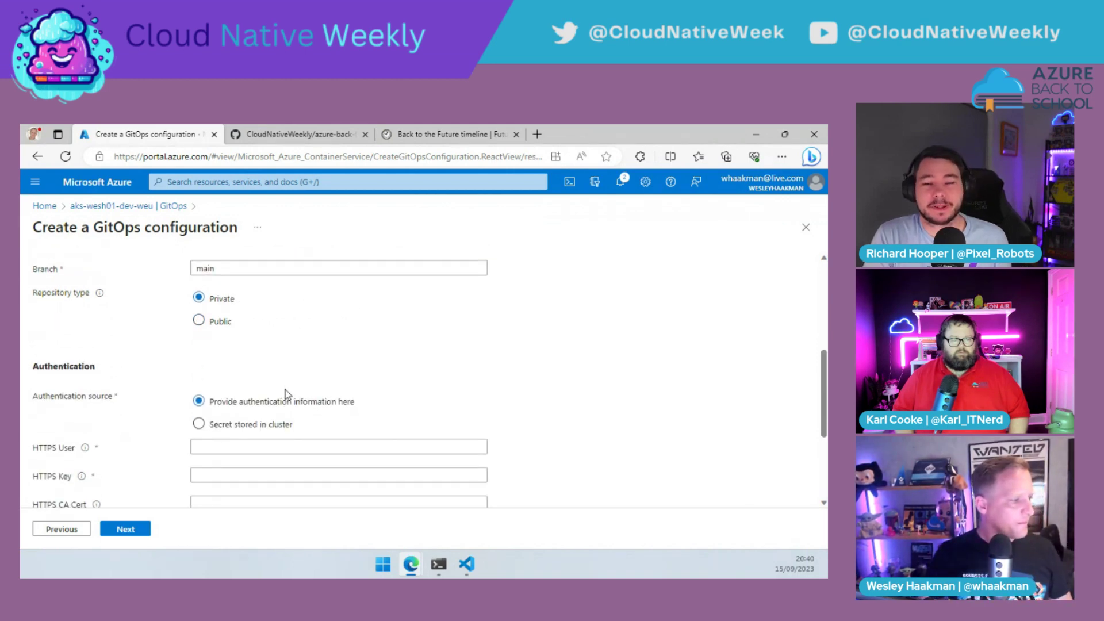
{"action": "scroll", "coordinate": [287, 399], "scroll_direction": "up", "scroll_amount": 1}
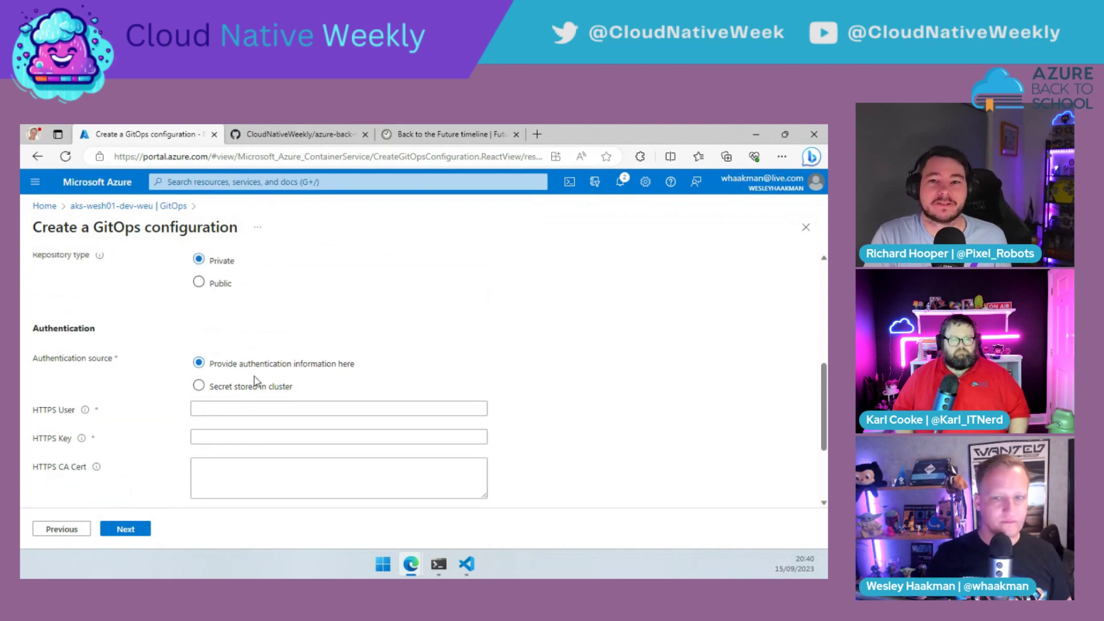
{"action": "left_click", "coordinate": [207, 284]}
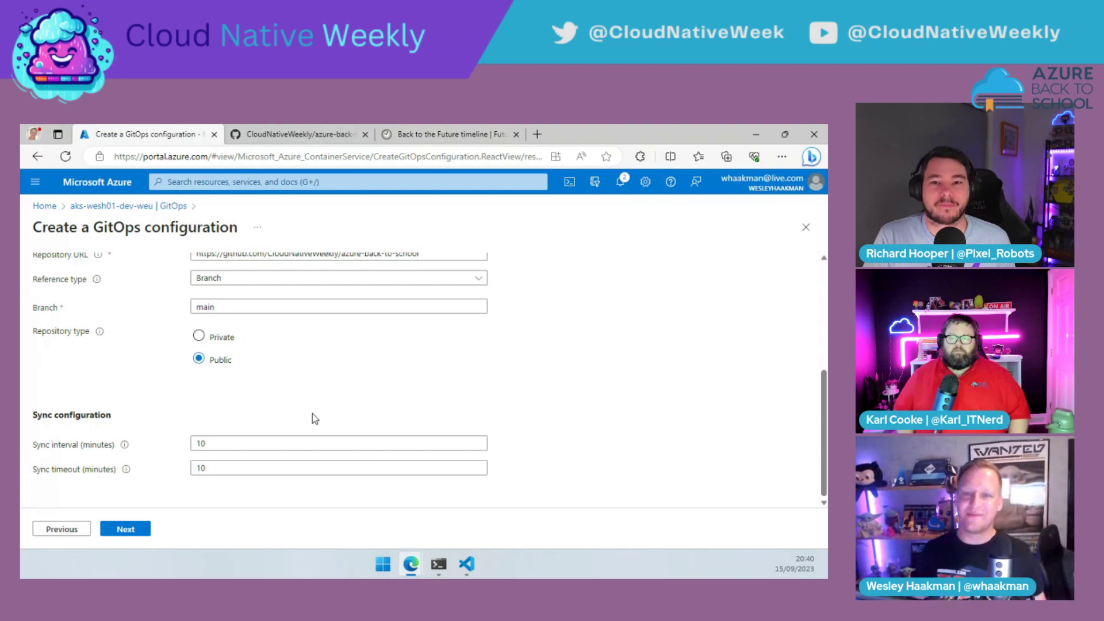
Step: Set both the sync interval and the sync timeout to 1 minute and proceed to the Kustomizations settings
{"action": "double_click", "coordinate": [198, 443]}
{"action": "type", "text": "1"}
{"action": "double_click", "coordinate": [201, 468]}
{"action": "type", "text": "1"}
{"action": "left_click", "coordinate": [122, 530]}
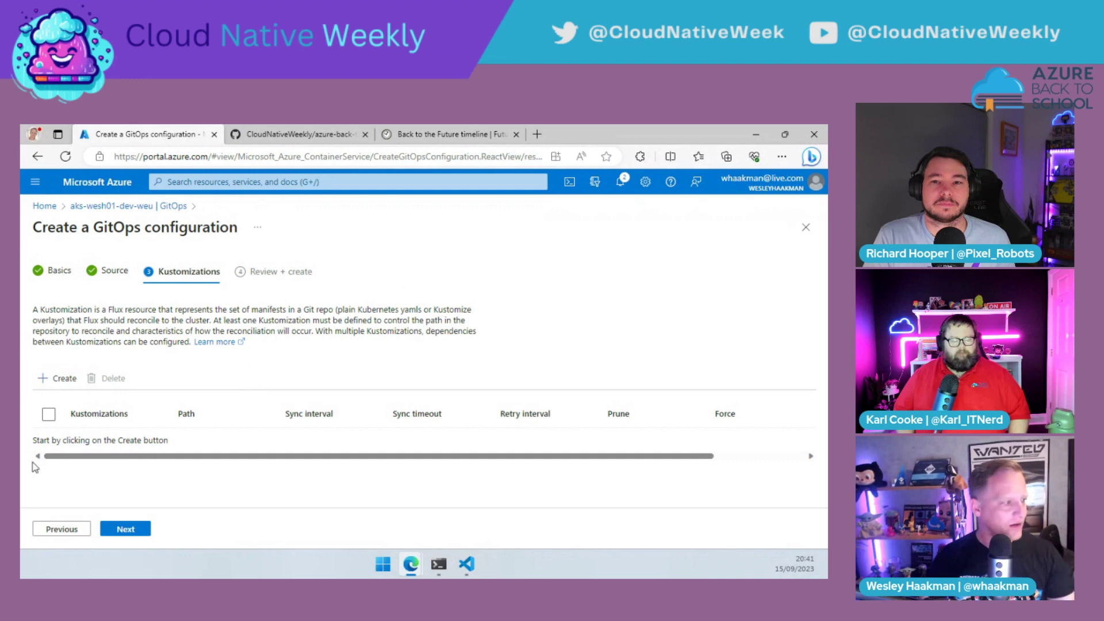
Step: Start a new Kustomization and set both its sync interval and its sync timeout to 1 minute
{"action": "left_click", "coordinate": [65, 378]}
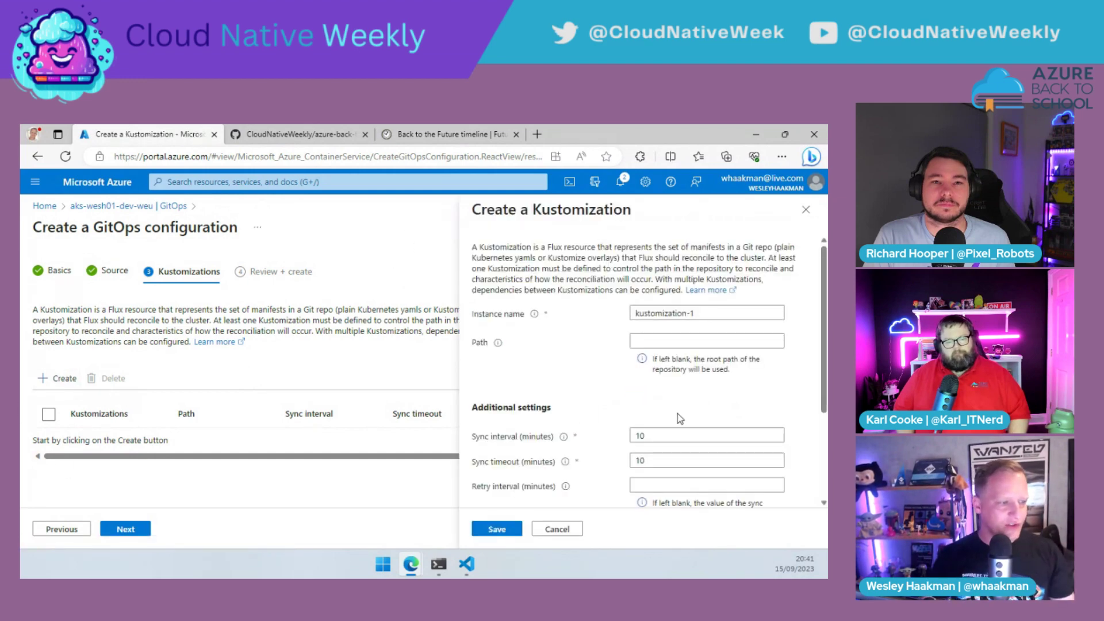
{"action": "double_click", "coordinate": [639, 436]}
{"action": "type", "text": "1"}
{"action": "key", "text": "Tab"}
{"action": "type", "text": "1"}
Step: Set the Kustomization's path to /yaml, checking the folder name against the azure-back-to-school repository on GitHub
{"action": "left_click", "coordinate": [677, 338]}
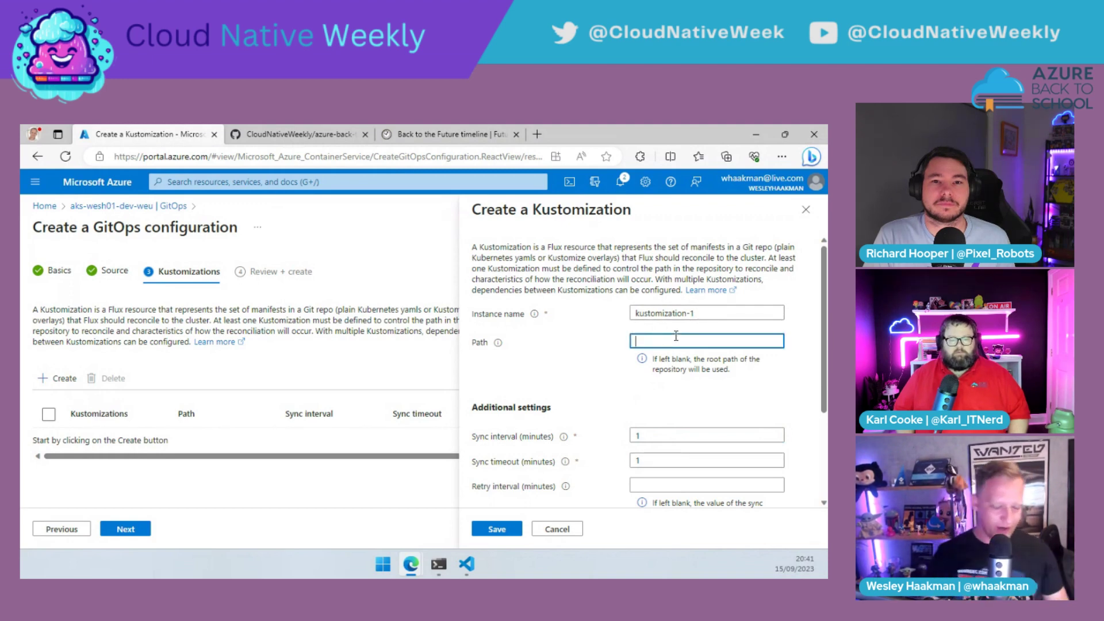
{"action": "type", "text": "/yasm"}
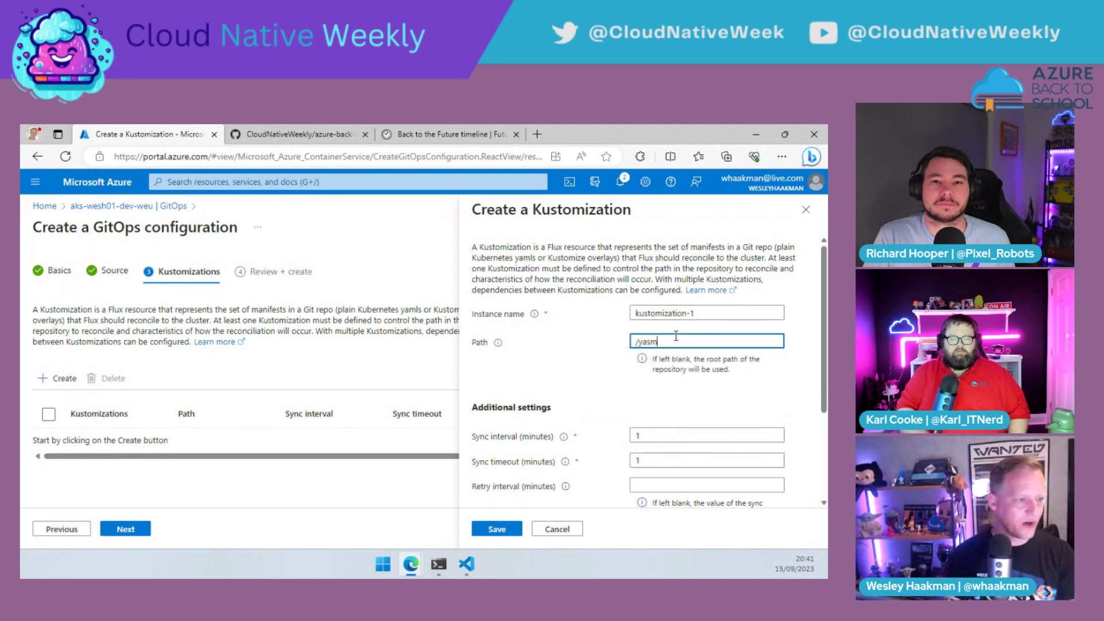
{"action": "key", "text": "BackSpace"}
{"action": "key", "text": "BackSpace"}
{"action": "type", "text": "ml"}
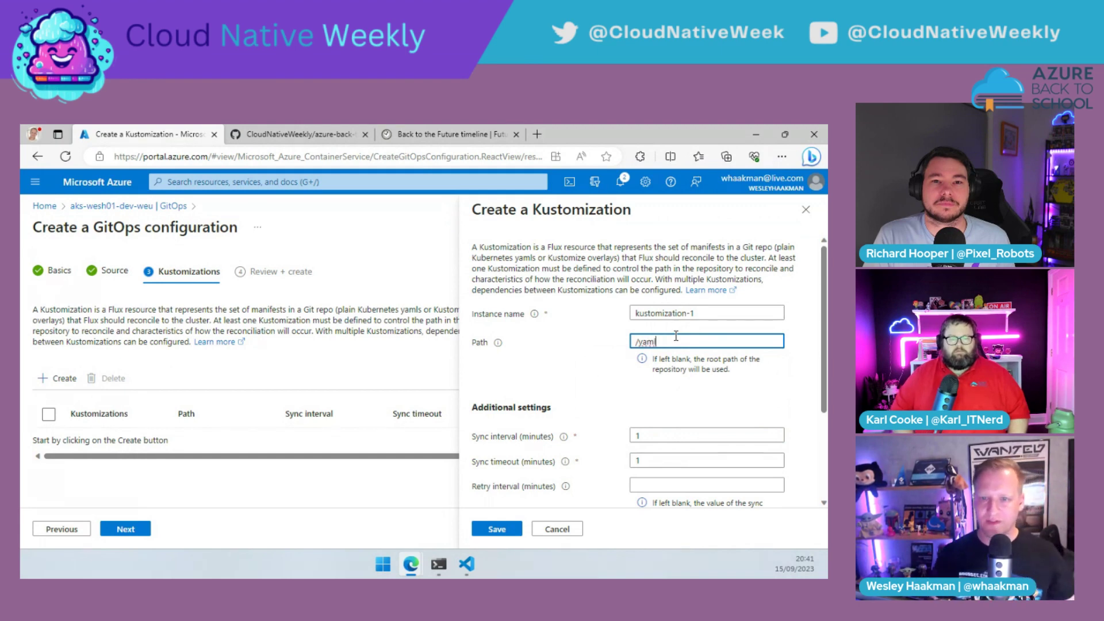
{"action": "left_click", "coordinate": [354, 134]}
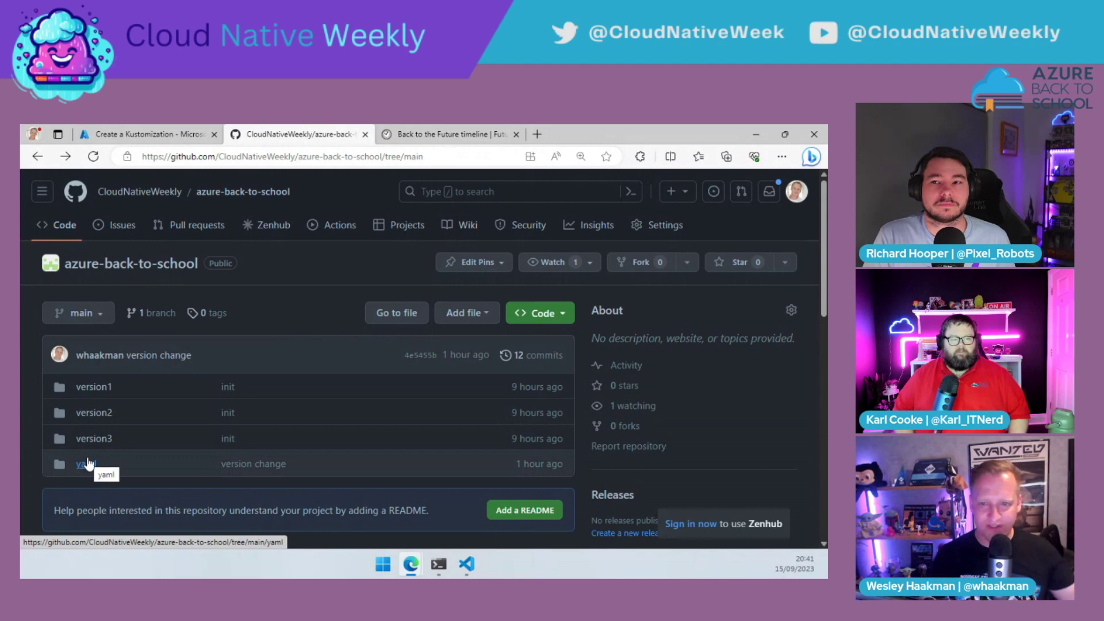
{"action": "left_click", "coordinate": [201, 132]}
Step: Read the Prune and Force descriptions and enable both options for the Kustomization
{"action": "scroll", "coordinate": [704, 404], "scroll_direction": "down", "scroll_amount": 3}
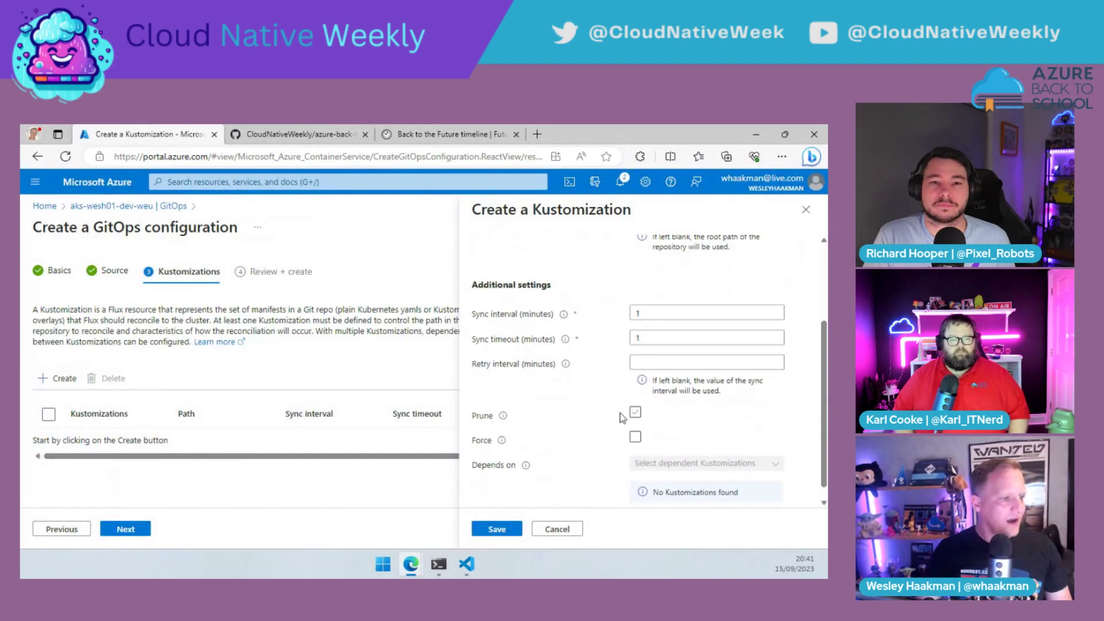
{"action": "mouse_move", "coordinate": [502, 416]}
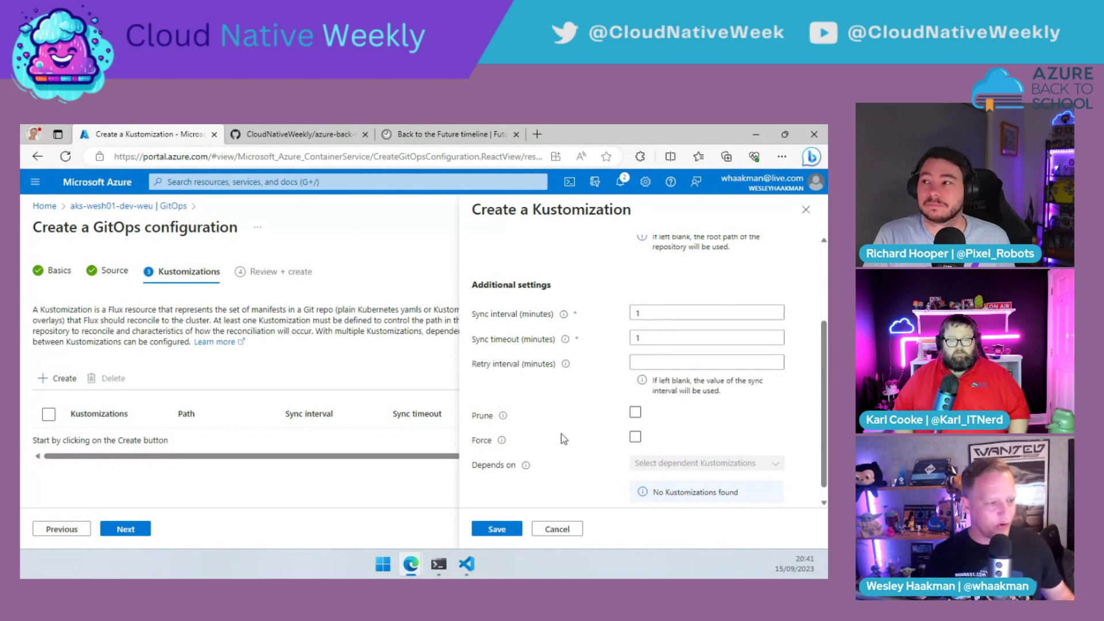
{"action": "left_click", "coordinate": [635, 412]}
{"action": "mouse_move", "coordinate": [503, 441]}
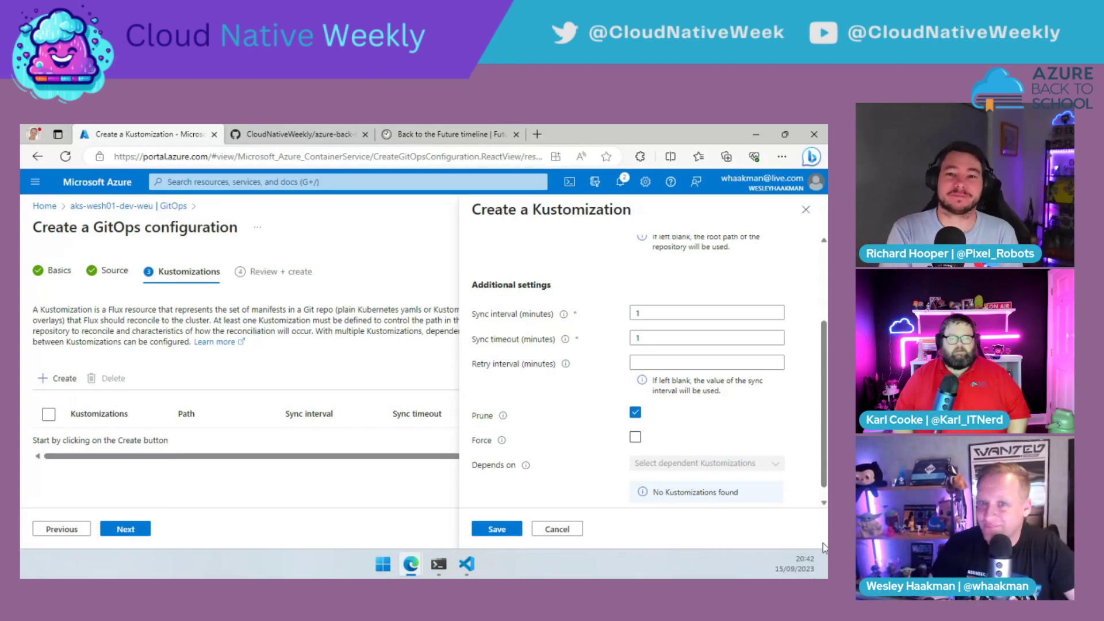
{"action": "left_click", "coordinate": [635, 436]}
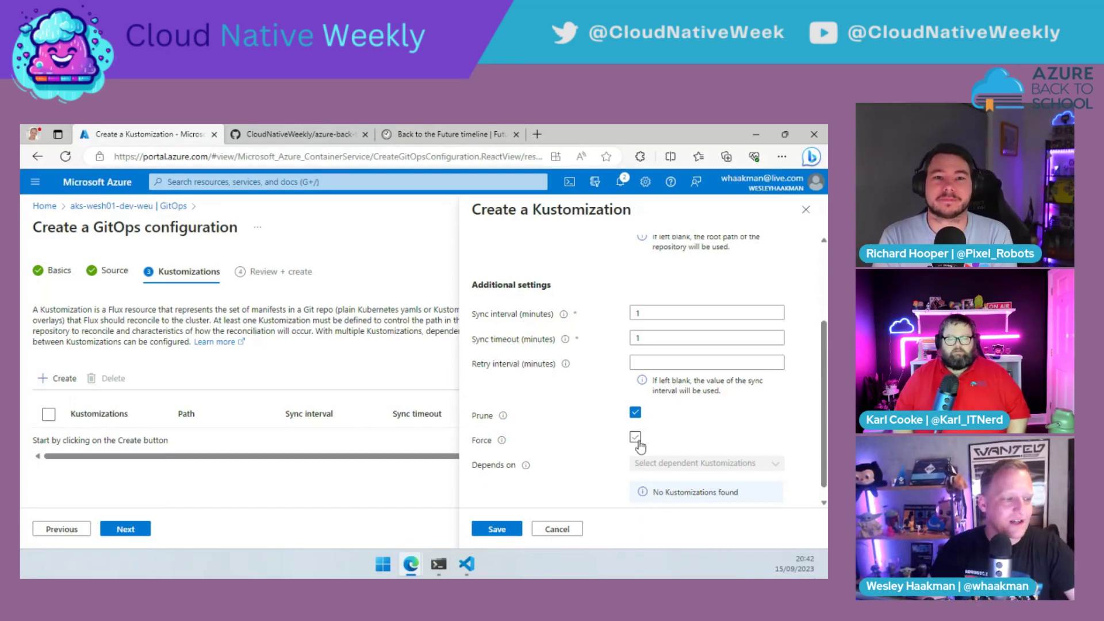
{"action": "scroll", "coordinate": [599, 398], "scroll_direction": "down", "scroll_amount": 1}
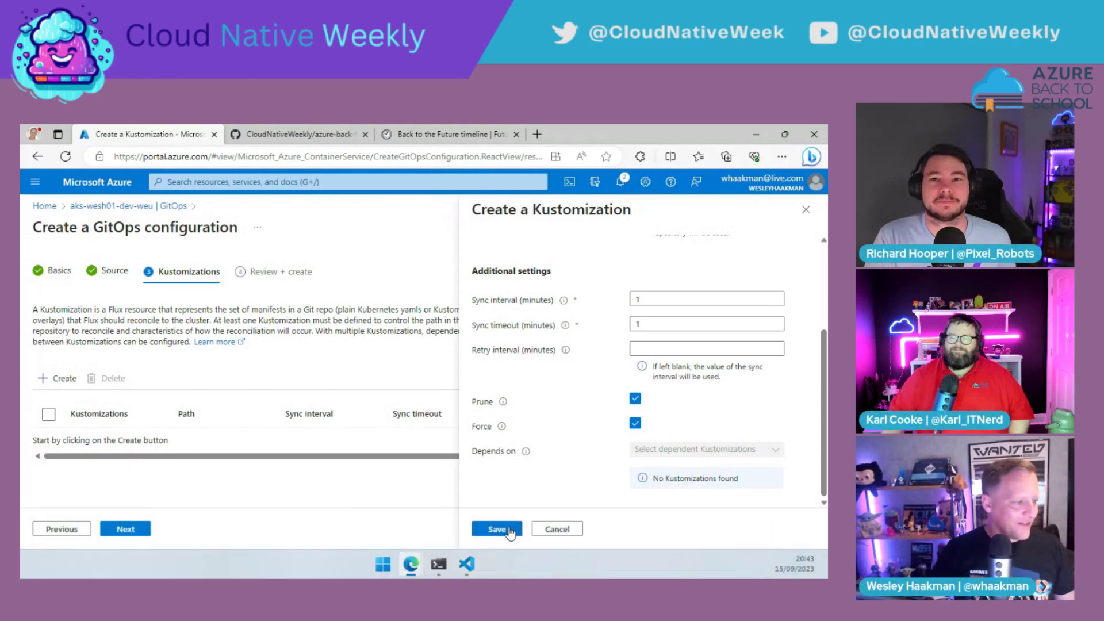
Step: Save the Kustomization, proceed to the review, and create the bttf GitOps configuration
{"action": "left_click", "coordinate": [509, 530]}
{"action": "left_click", "coordinate": [127, 529]}
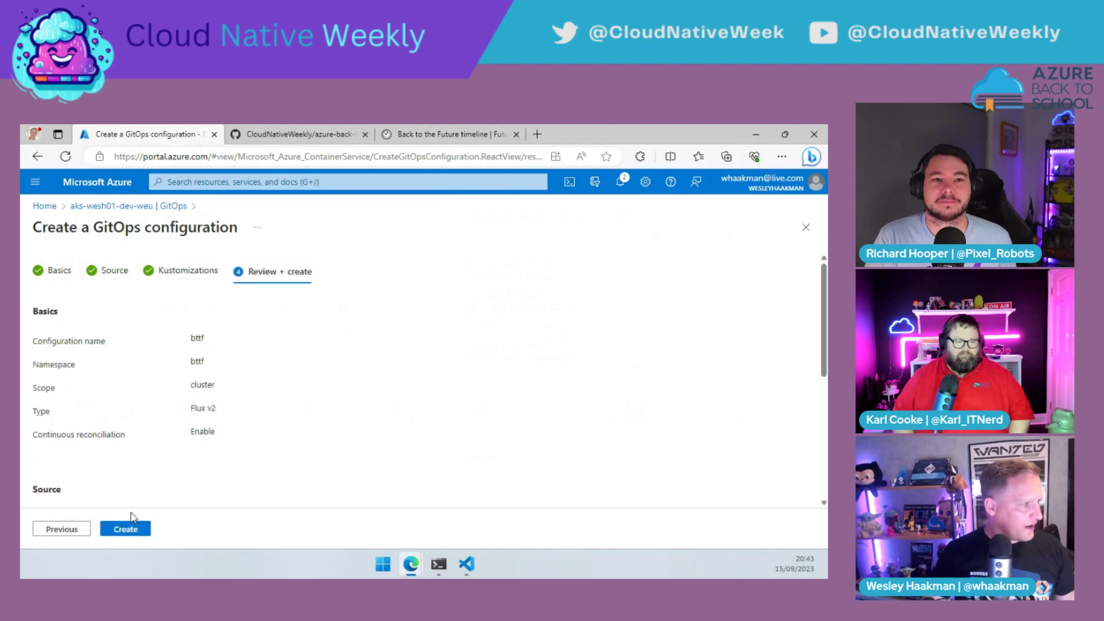
{"action": "left_click", "coordinate": [141, 527]}
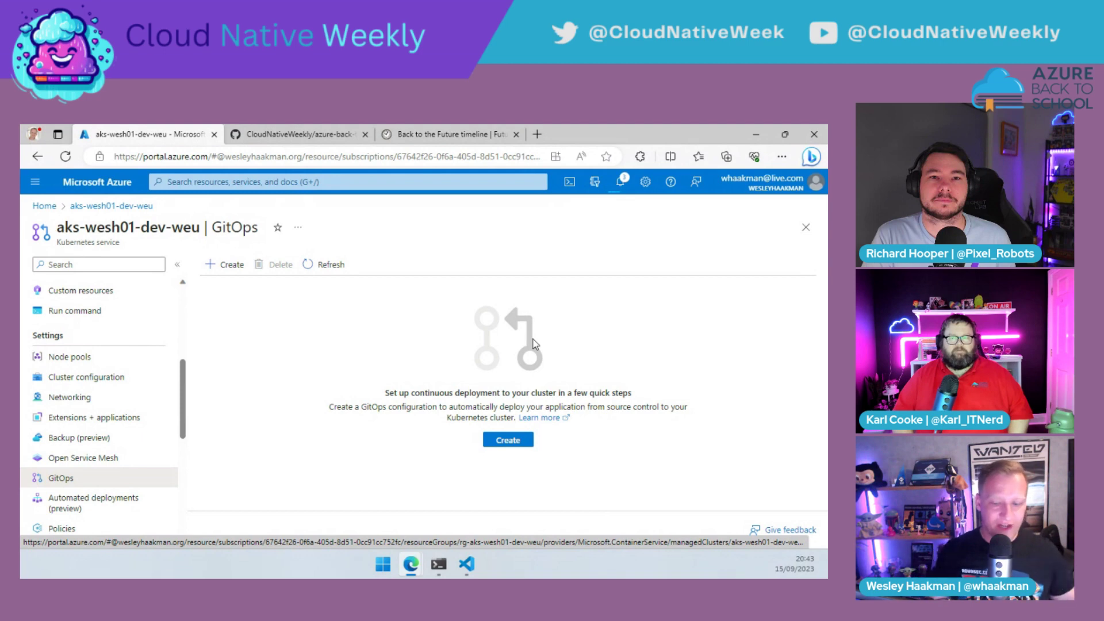
Step: On GitHub, examine the service manifest svc.yaml and the deployment manifest app.yaml in the repository's yaml folder, including the container image tag
{"action": "left_click", "coordinate": [292, 134]}
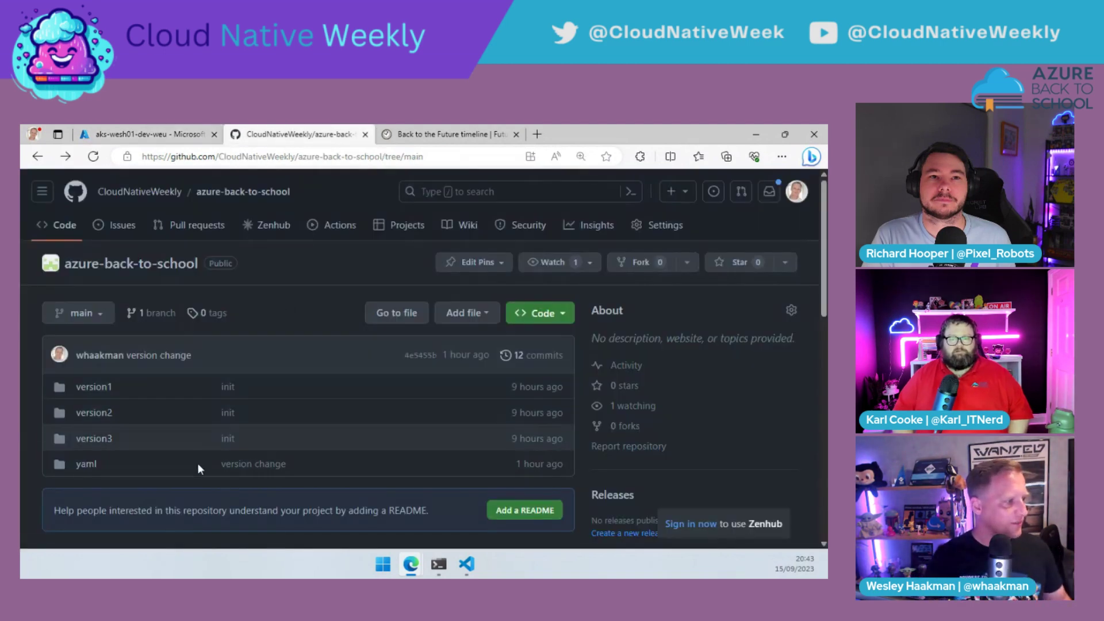
{"action": "left_click", "coordinate": [97, 464]}
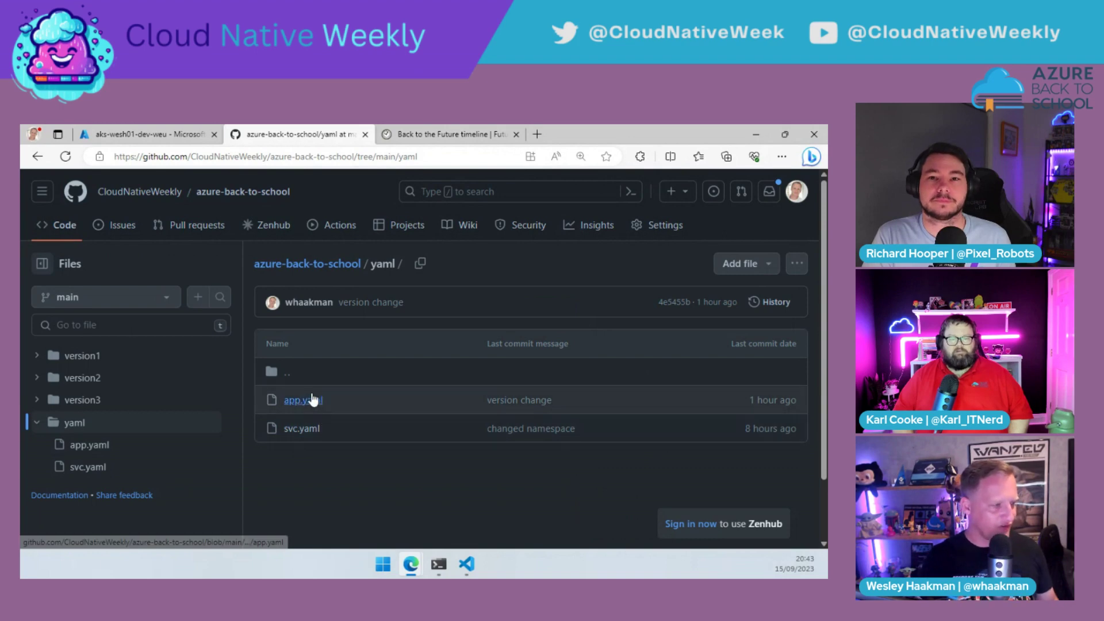
{"action": "left_click", "coordinate": [310, 435]}
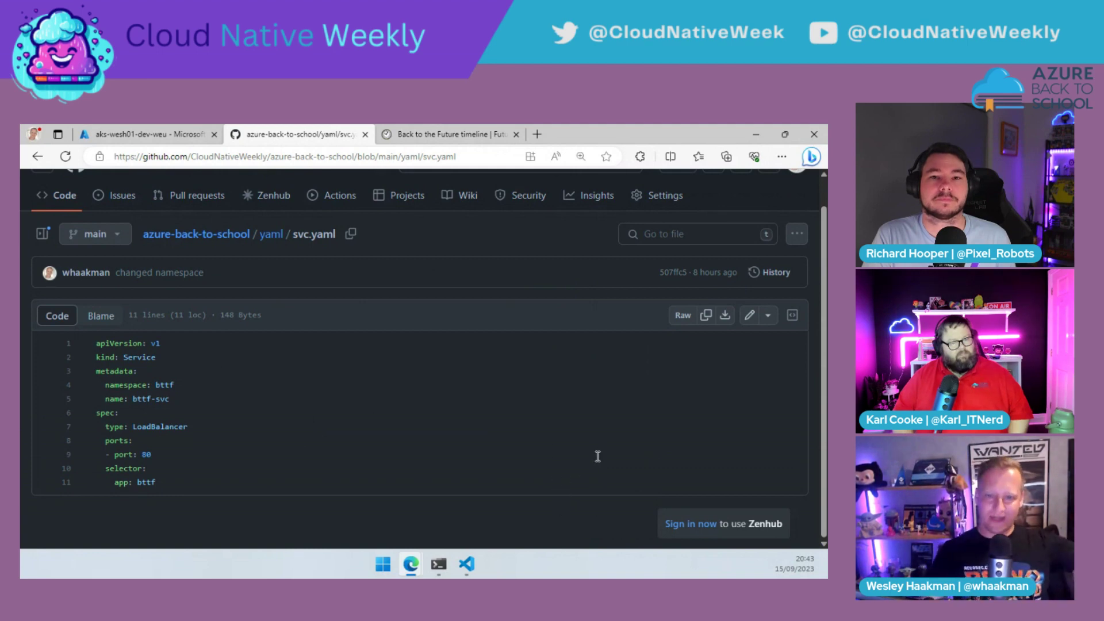
{"action": "left_click", "coordinate": [271, 233]}
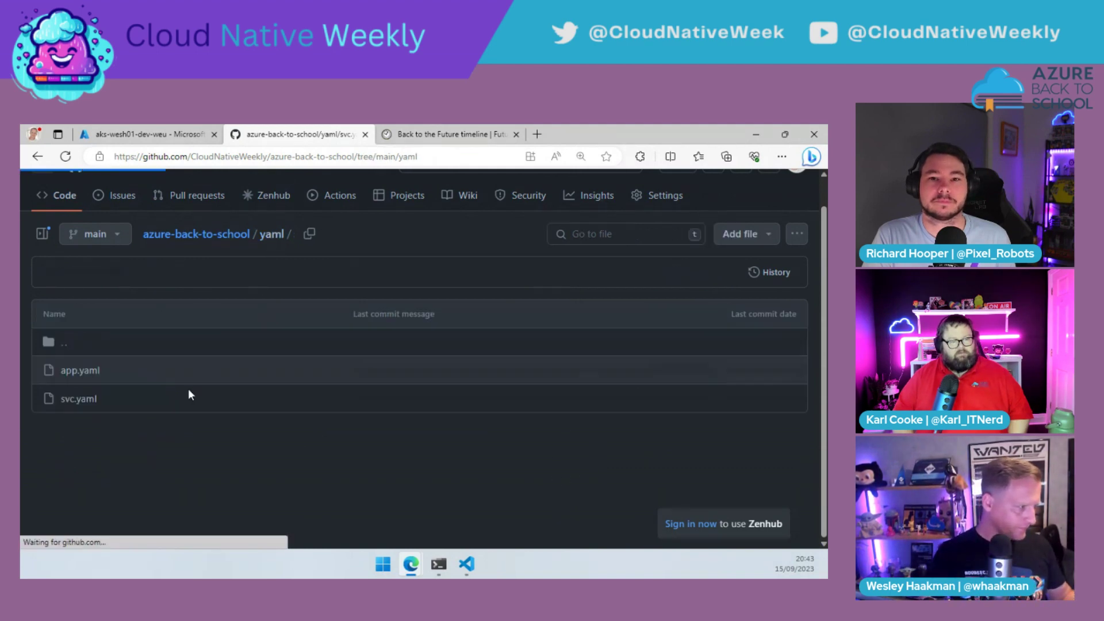
{"action": "left_click", "coordinate": [88, 370]}
{"action": "scroll", "coordinate": [173, 354], "scroll_direction": "down", "scroll_amount": 3}
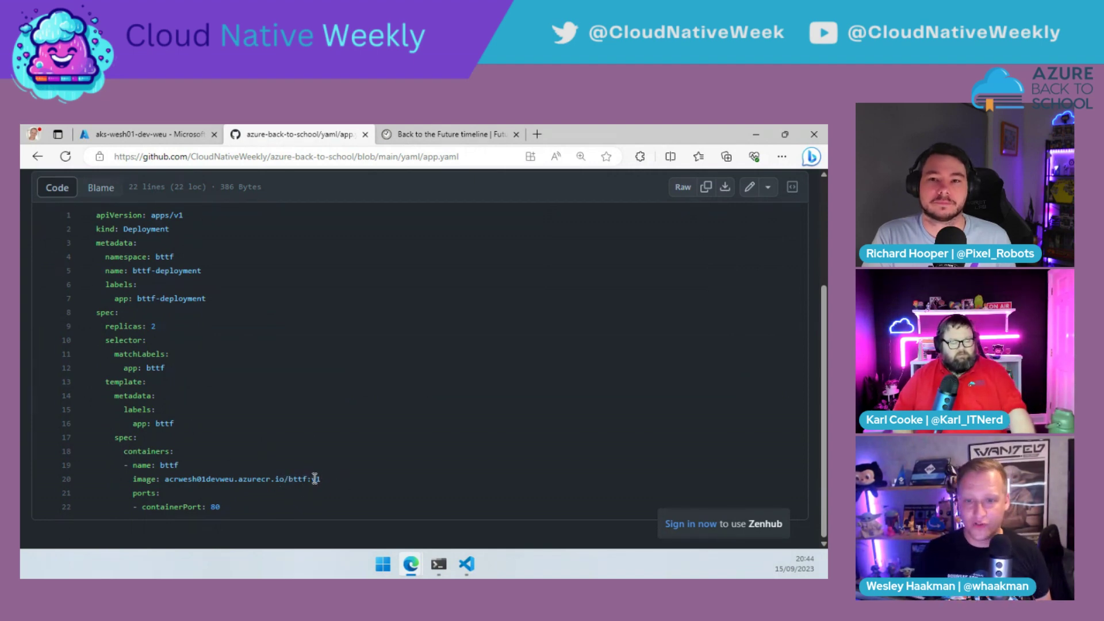
Step: Return to the Azure portal and refresh the cluster's GitOps configurations to check the deployment of bttf
{"action": "left_click", "coordinate": [203, 129]}
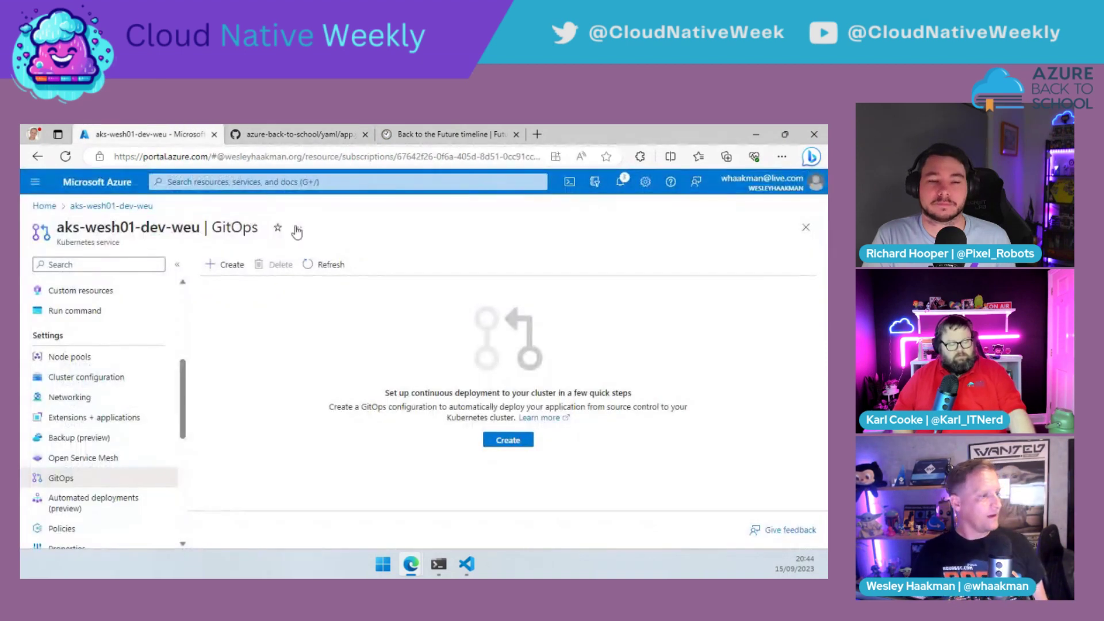
{"action": "left_click", "coordinate": [326, 264]}
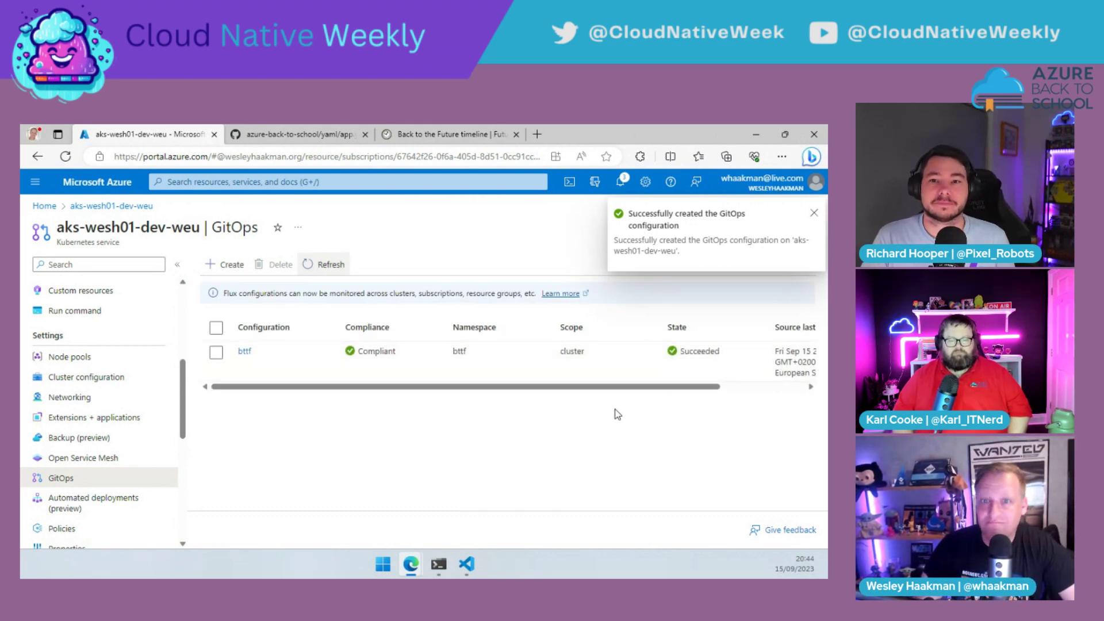
{"action": "left_click", "coordinate": [330, 267]}
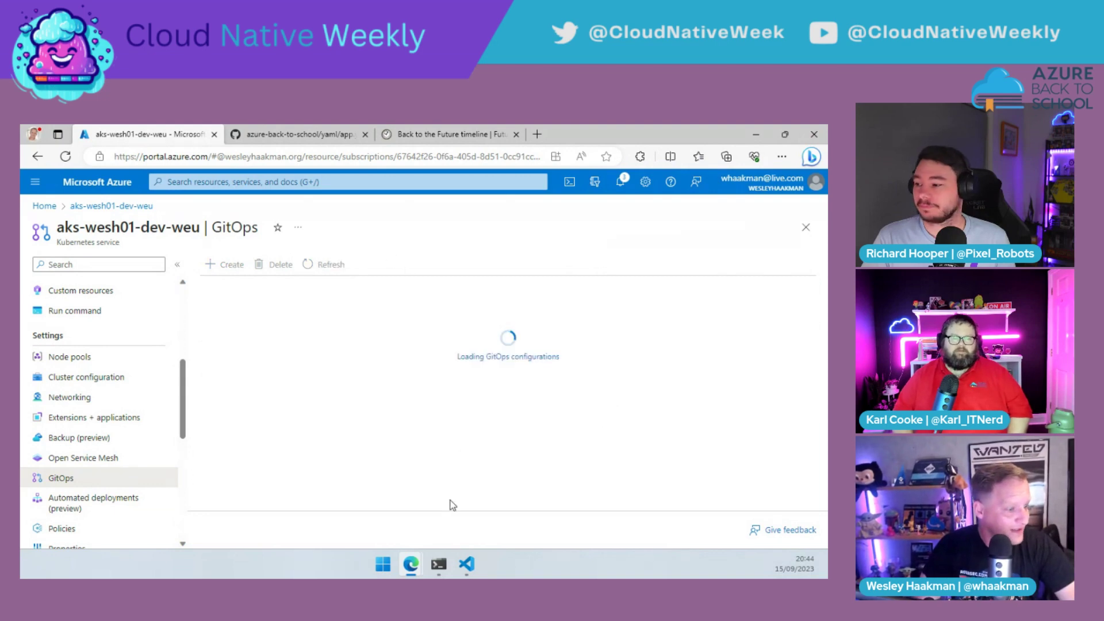
Step: Switch to the terminal and list the cluster's namespaces with k get ns
{"action": "left_click", "coordinate": [445, 563]}
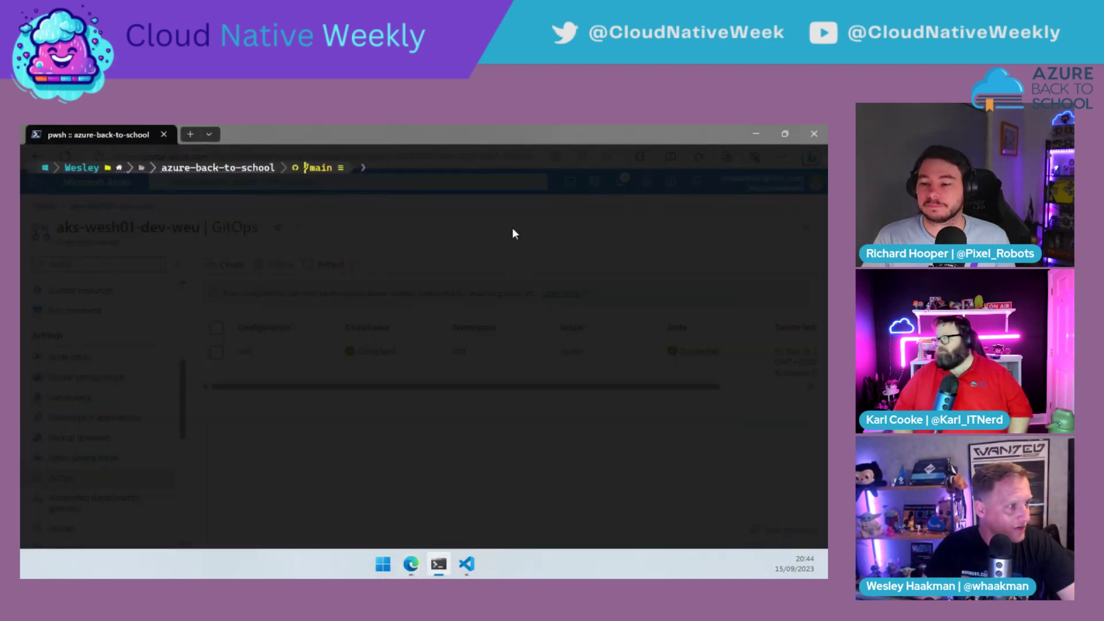
{"action": "type", "text": "k get po"}
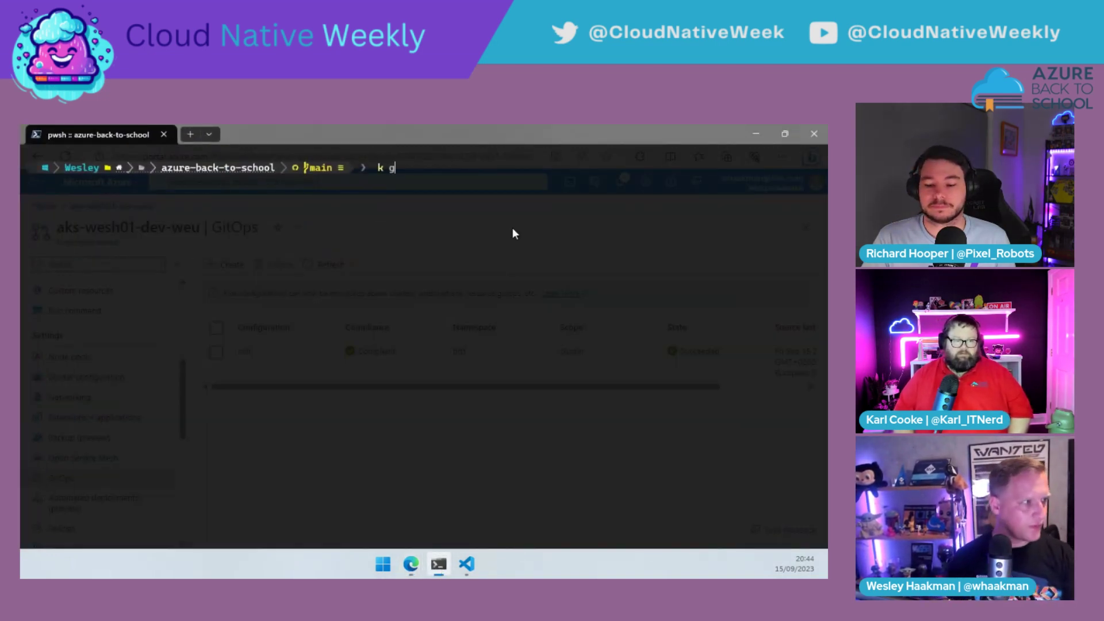
{"action": "key", "text": "BackSpace"}
{"action": "key", "text": "BackSpace"}
{"action": "type", "text": "ns"}
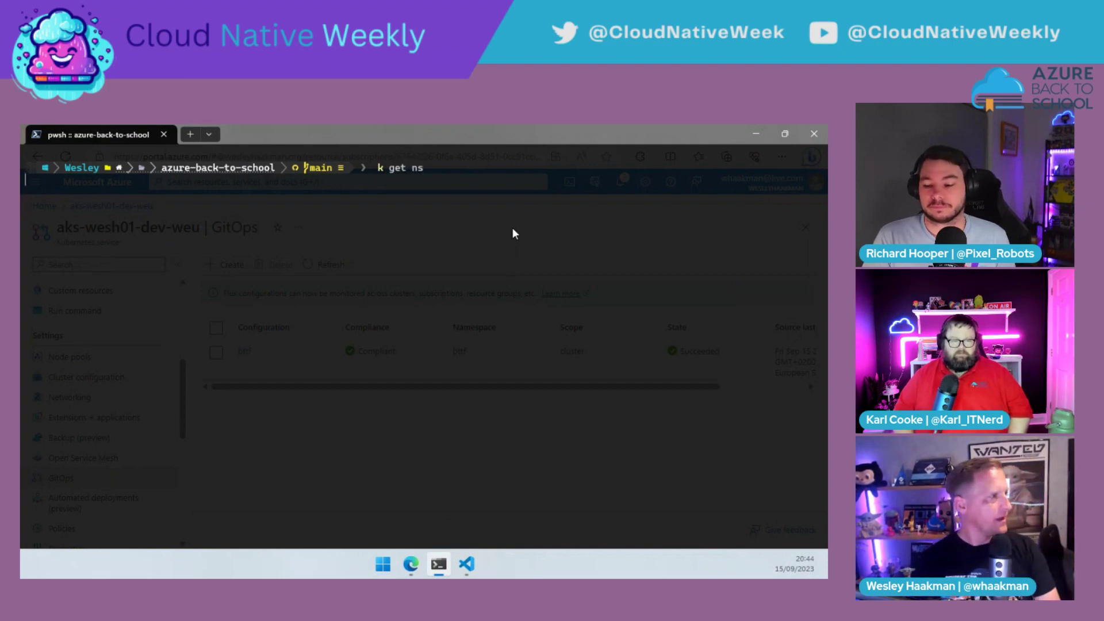
{"action": "key", "text": "Return"}
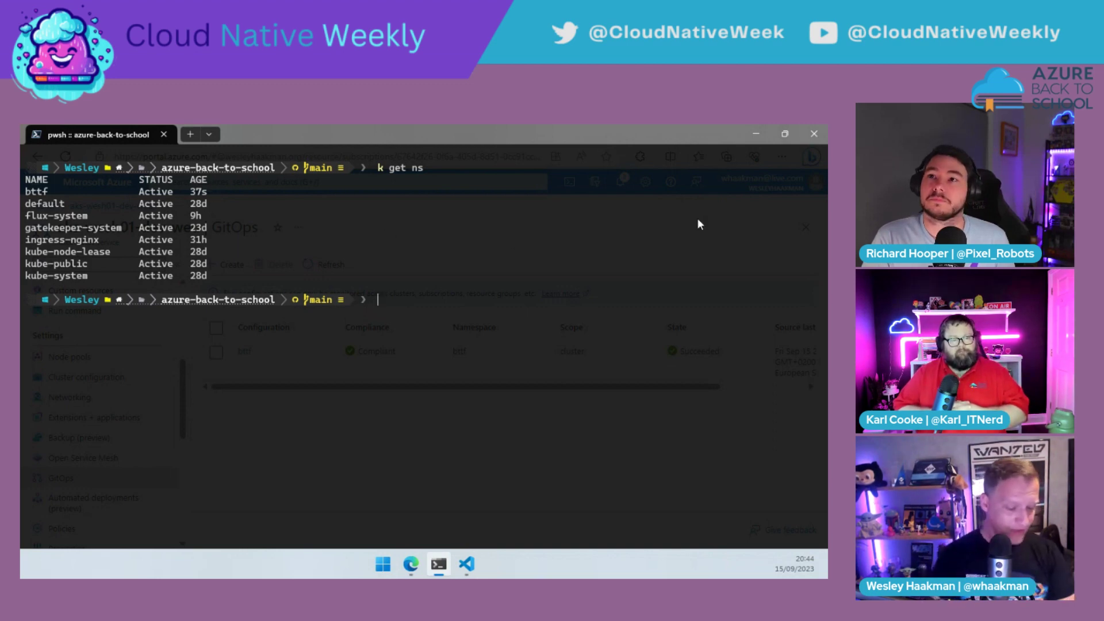
Step: List the services in the bttf namespace with k get svc -n bttf
{"action": "type", "text": "get svc -n "}
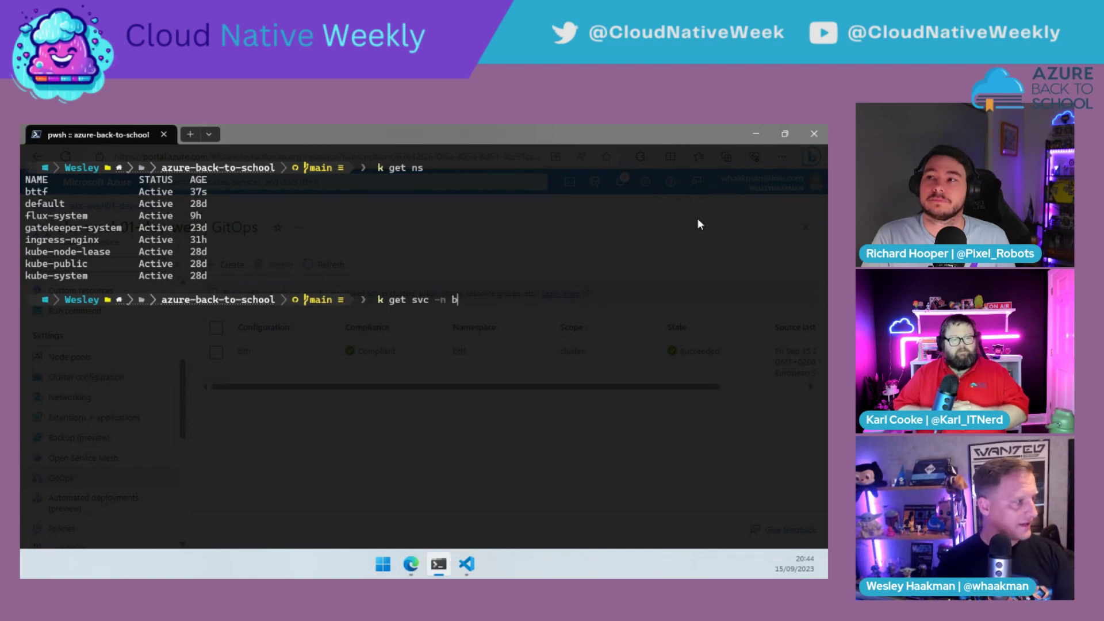
{"action": "type", "text": "bttf"}
{"action": "key", "text": "Return"}
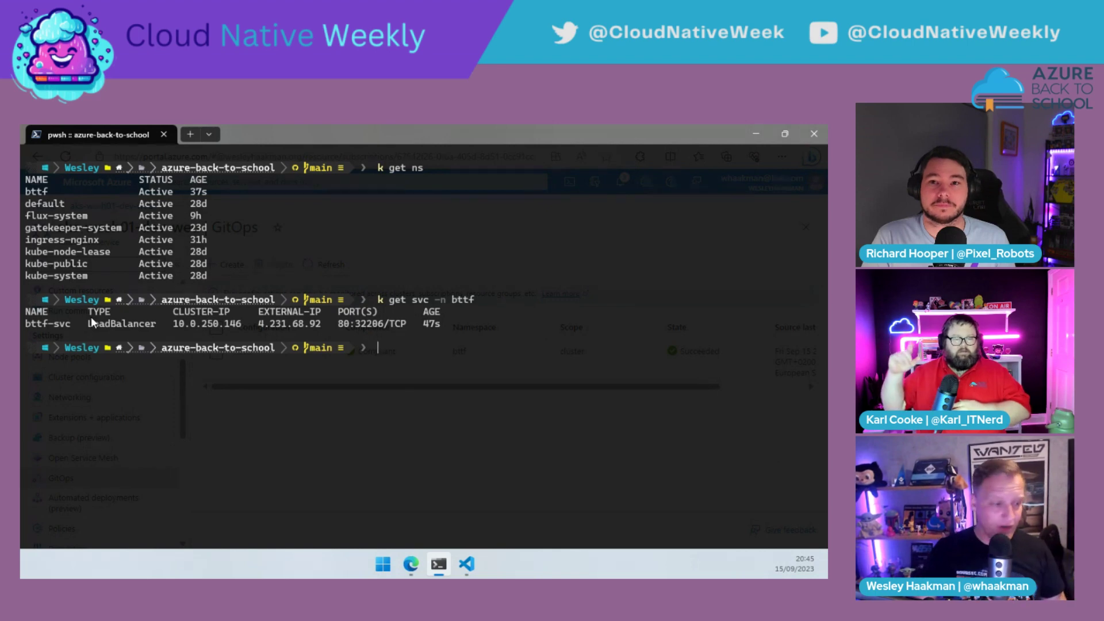
Step: Reuse the previous command to list the pods in the bttf namespace with k get pods -n bttf
{"action": "key", "text": "Up"}
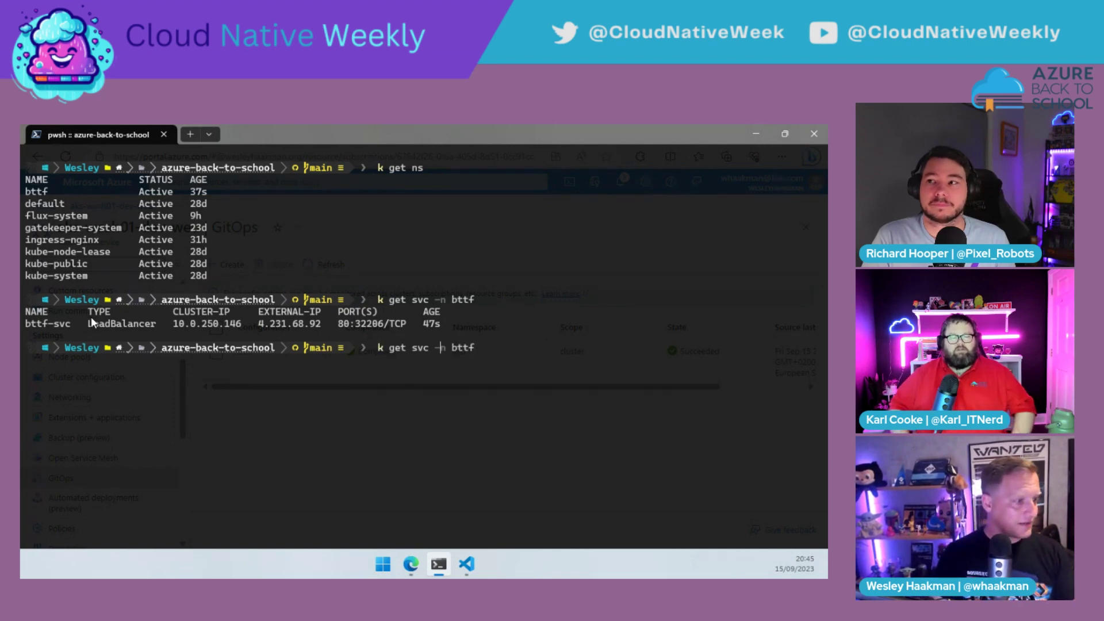
{"action": "key", "text": "BackSpace"}
{"action": "key", "text": "BackSpace"}
{"action": "key", "text": "Left"}
{"action": "type", "text": "pod"}
{"action": "key", "text": "Return"}
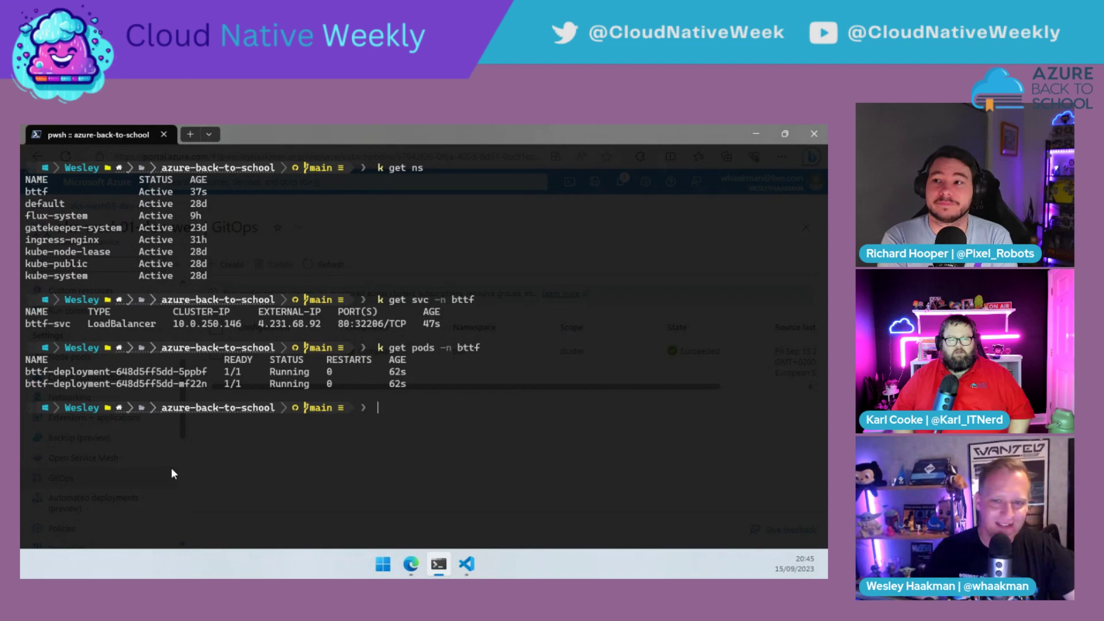
Step: Back in the Azure portal, refresh the GitOps configurations, check bttf's compliance and source update time, and open its overview
{"action": "left_click_drag", "start_coordinate": [536, 131], "coordinate": [582, 182]}
{"action": "left_click", "coordinate": [602, 130]}
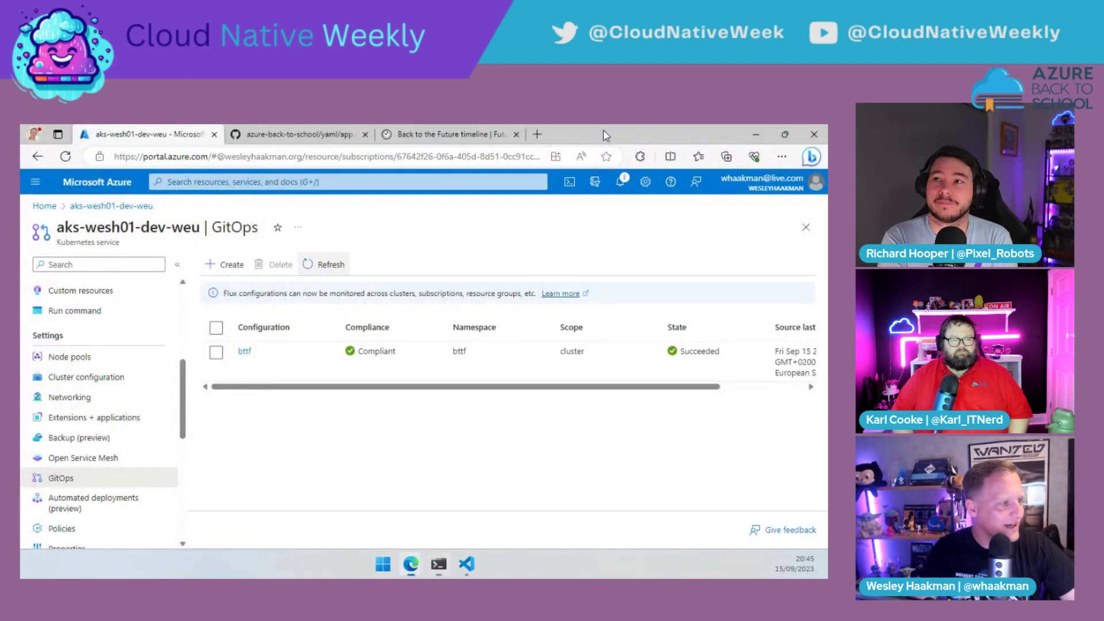
{"action": "left_click", "coordinate": [331, 264]}
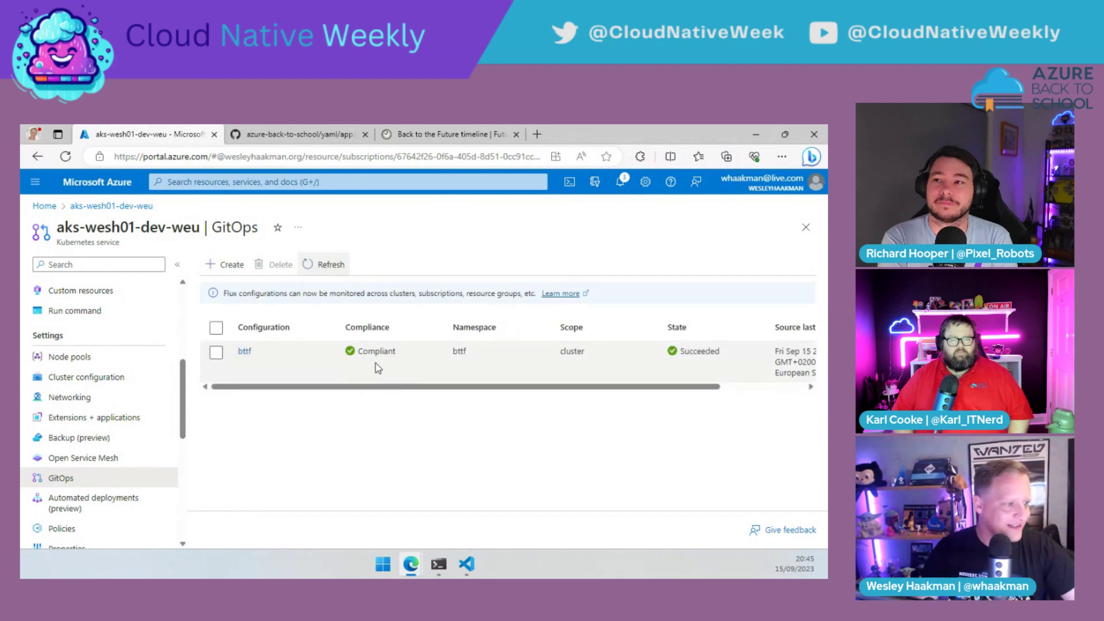
{"action": "left_click_drag", "start_coordinate": [465, 387], "coordinate": [548, 387]}
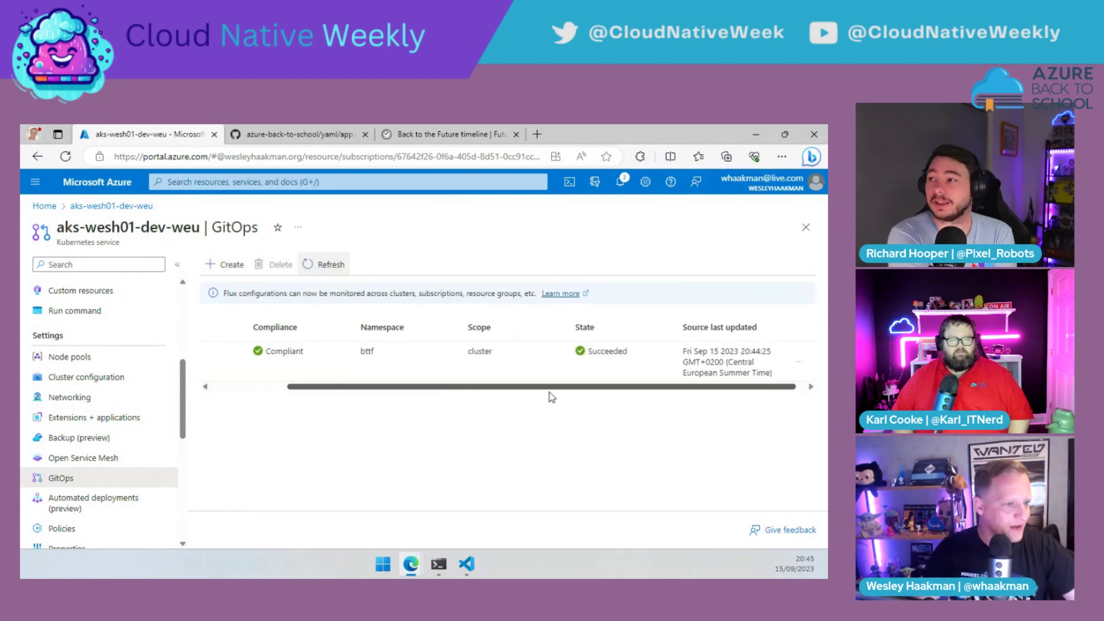
{"action": "left_click_drag", "start_coordinate": [412, 390], "coordinate": [266, 399]}
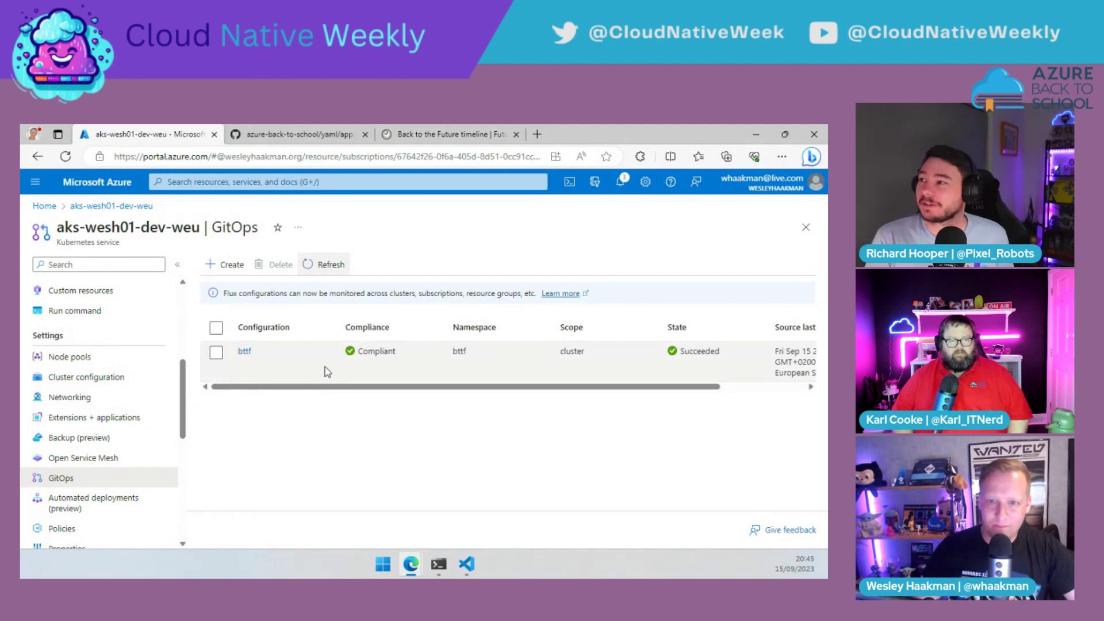
{"action": "scroll", "coordinate": [316, 374], "scroll_direction": "right", "scroll_amount": 3}
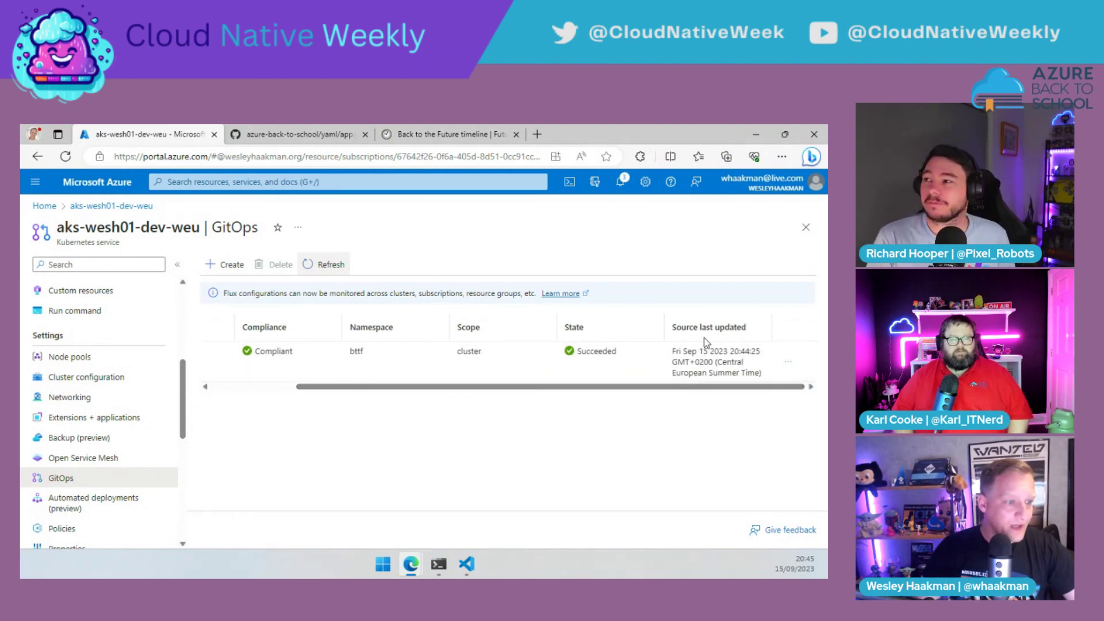
{"action": "left_click_drag", "start_coordinate": [364, 388], "coordinate": [279, 388]}
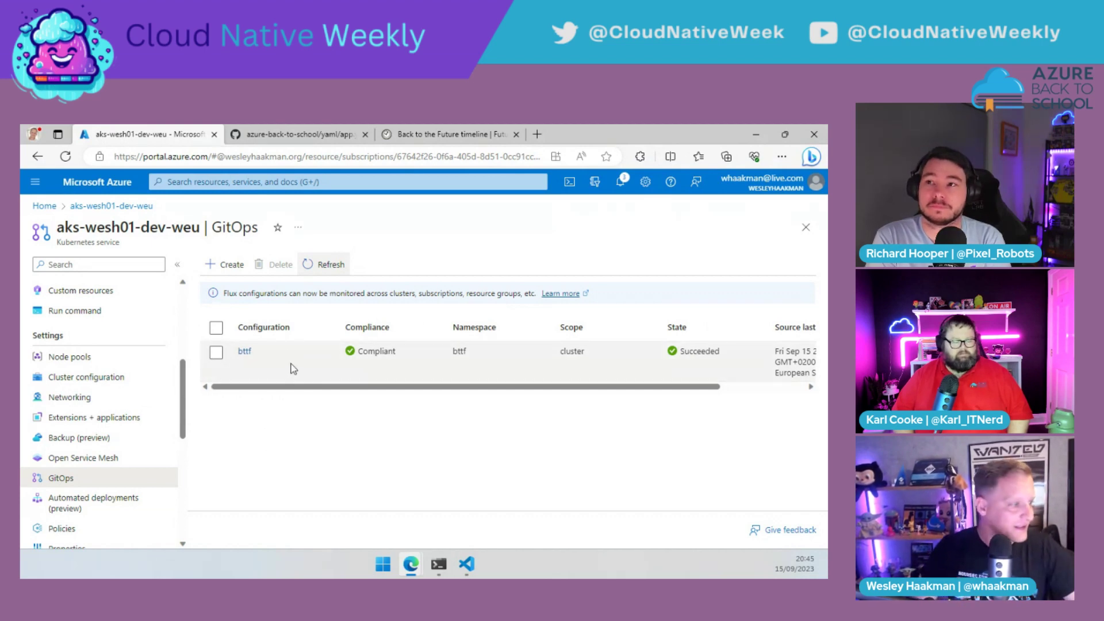
{"action": "left_click", "coordinate": [233, 349]}
{"action": "left_click", "coordinate": [244, 352]}
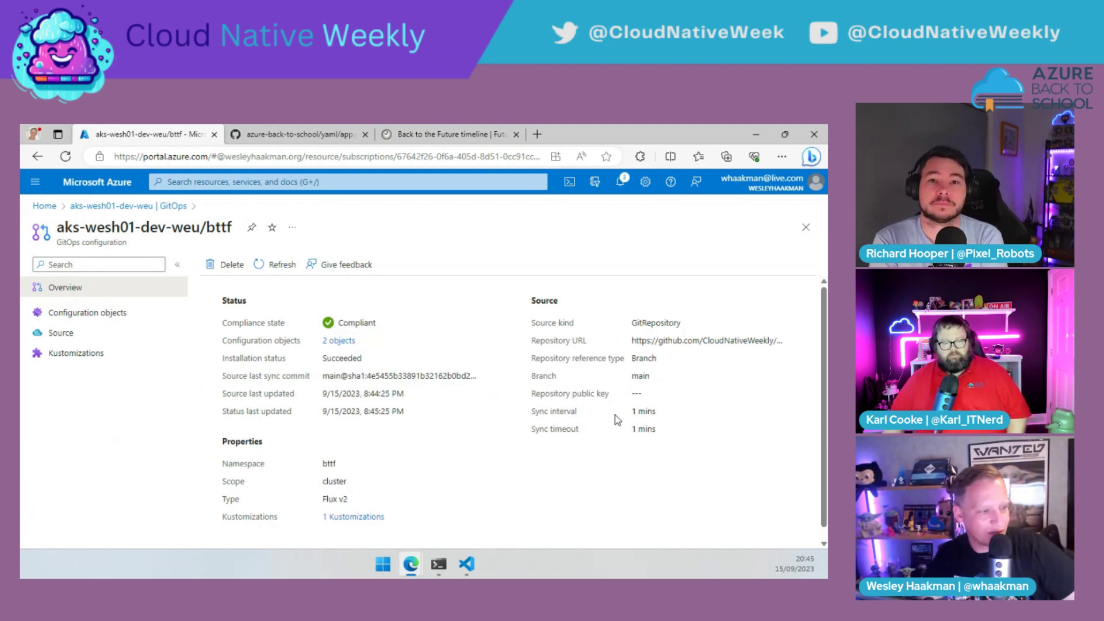
Step: Review bttf's configuration objects, its source and sync settings, and its kustomizations
{"action": "left_click", "coordinate": [65, 312]}
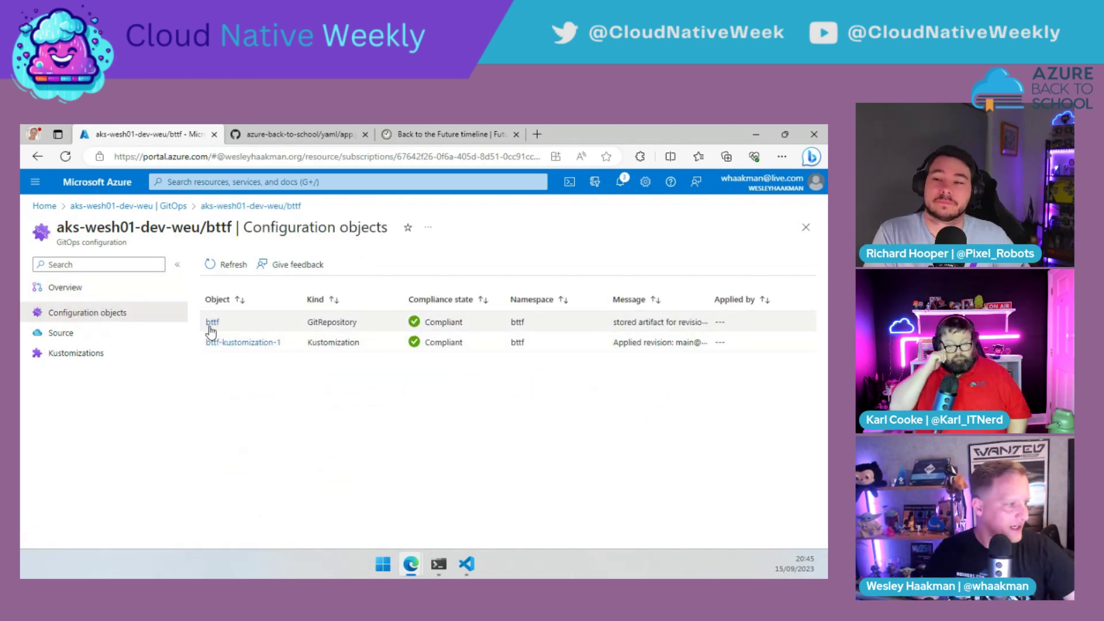
{"action": "left_click", "coordinate": [119, 328]}
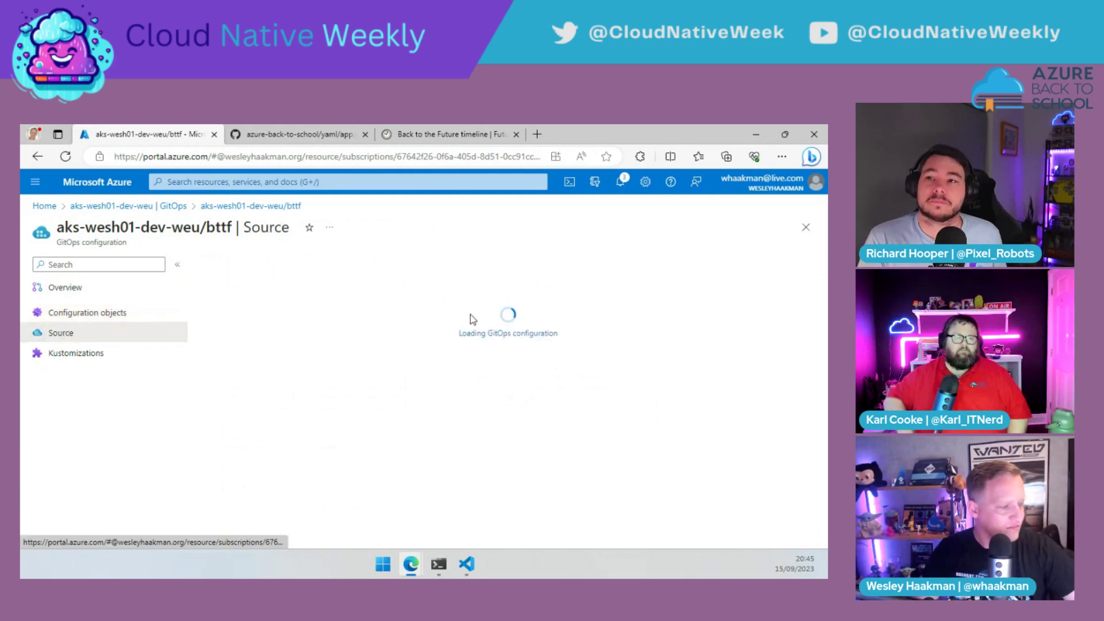
{"action": "scroll", "coordinate": [575, 328], "scroll_direction": "down", "scroll_amount": 3}
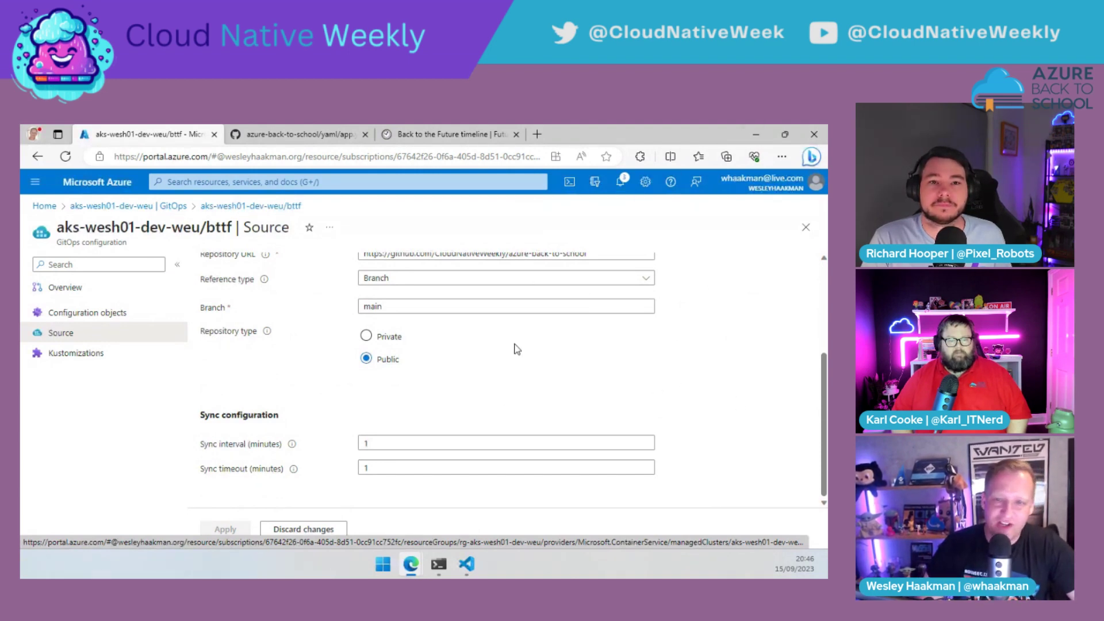
{"action": "left_click", "coordinate": [104, 351]}
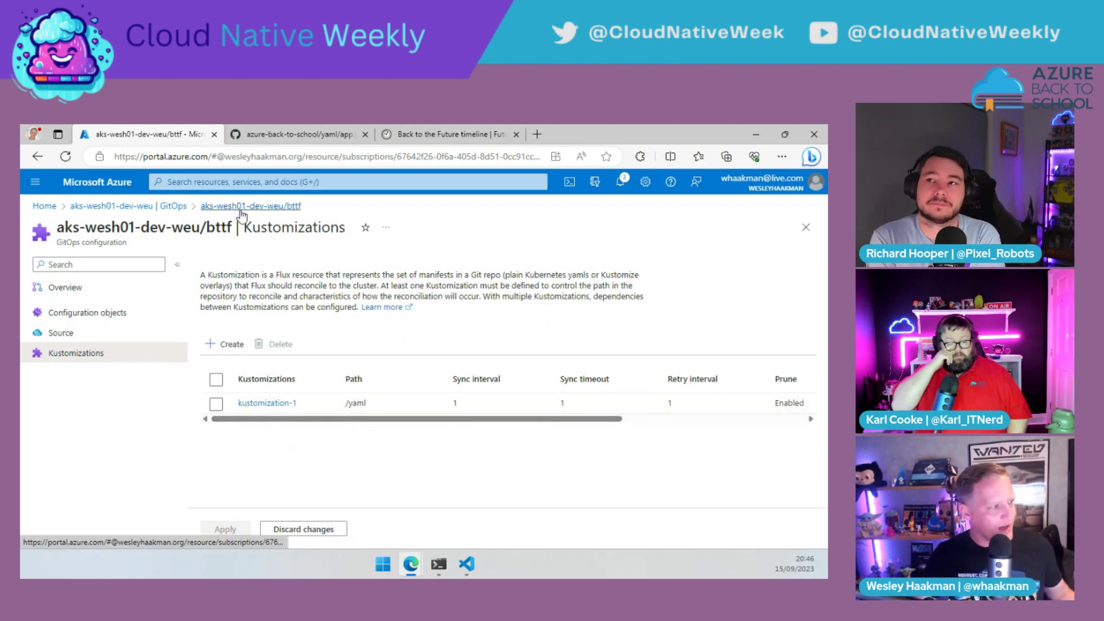
Step: Copy the external IP of bttf-svc from the terminal and open 4.231.68.92 in a new browser tab
{"action": "left_click", "coordinate": [447, 558]}
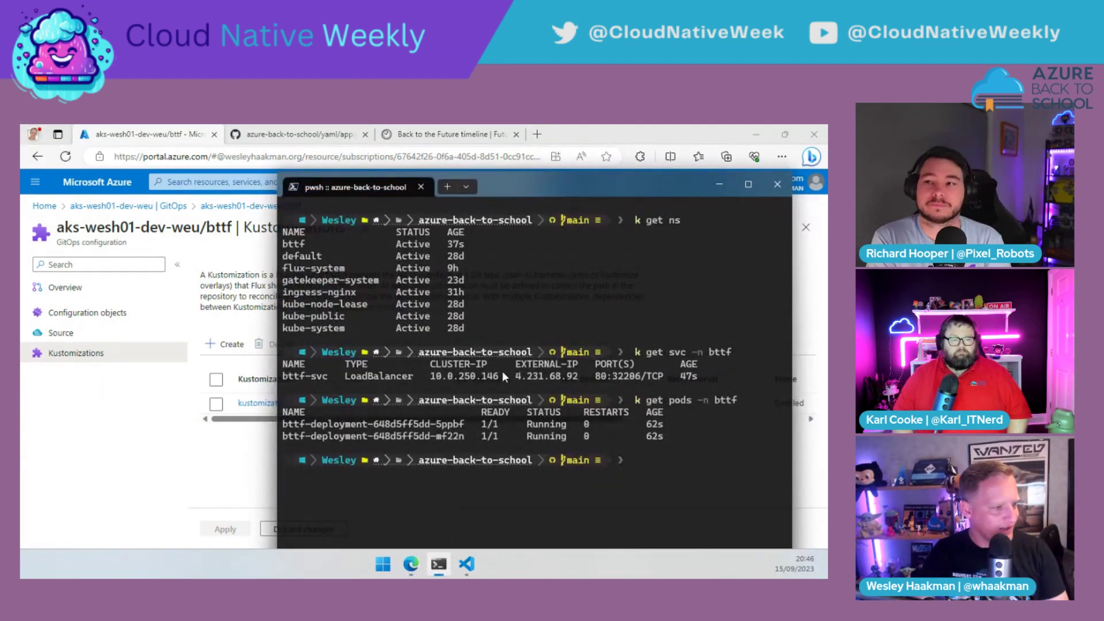
{"action": "left_click_drag", "start_coordinate": [515, 376], "coordinate": [571, 380]}
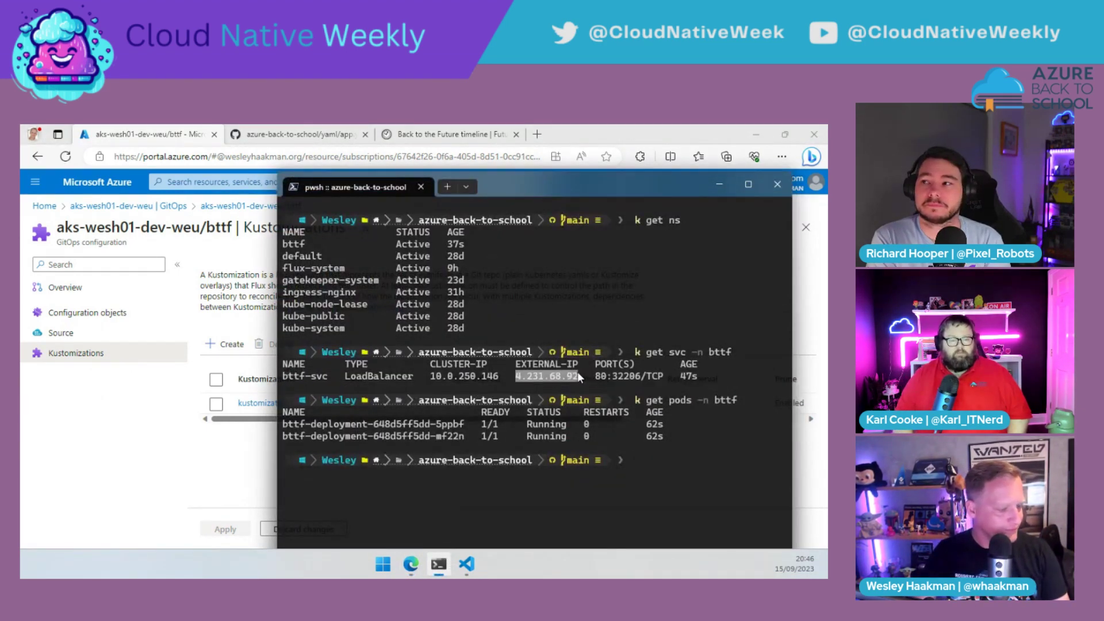
{"action": "key", "text": "ctrl+c"}
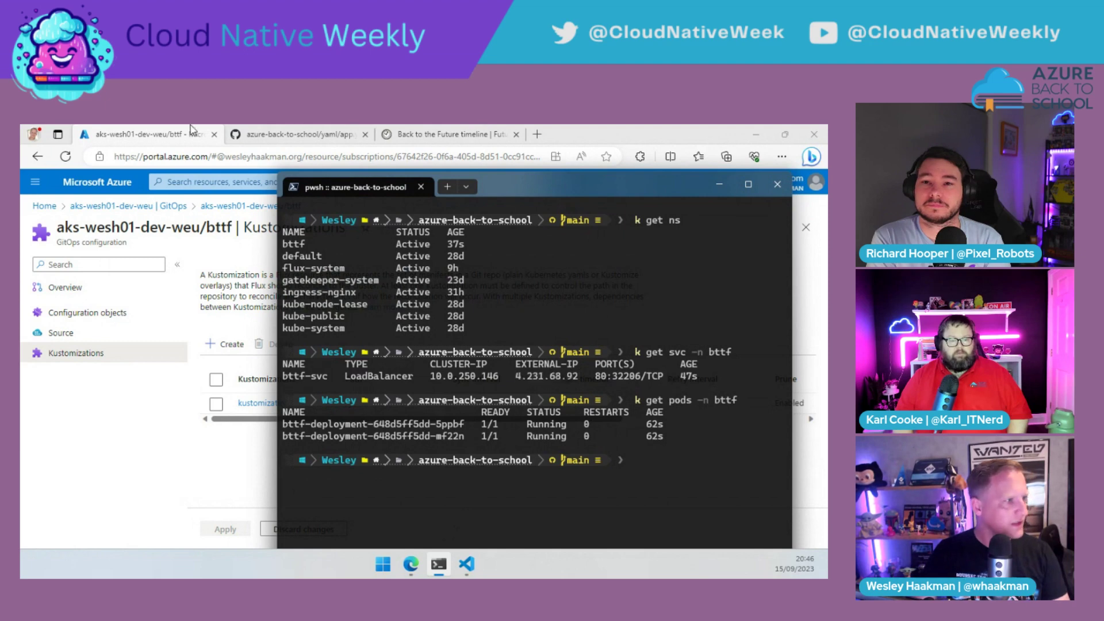
{"action": "left_click", "coordinate": [537, 135]}
{"action": "key", "text": "ctrl+v"}
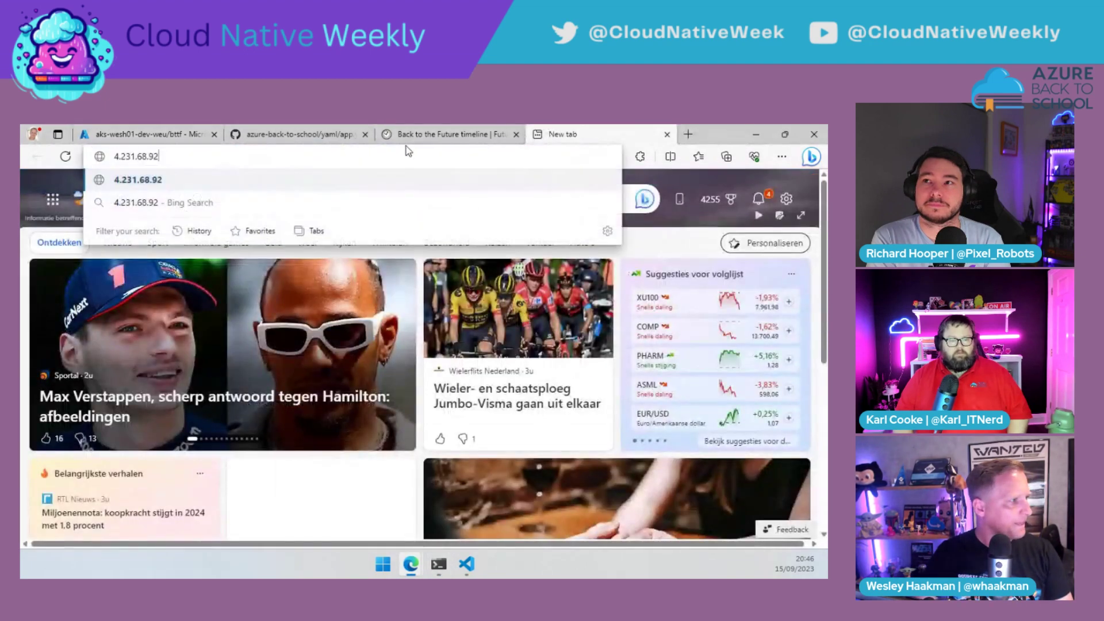
{"action": "key", "text": "Return"}
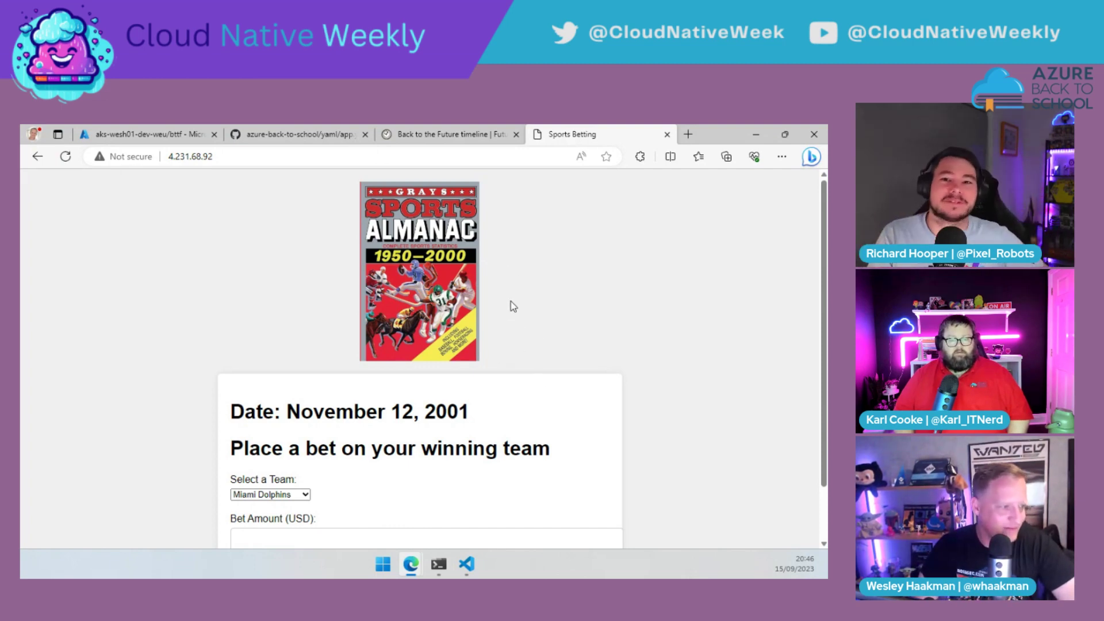
Step: Look over the deployed Sports Betting page, including its team choices and bet form, without changing the selected team
{"action": "scroll", "coordinate": [512, 300], "scroll_direction": "down", "scroll_amount": 1}
{"action": "scroll", "coordinate": [515, 298], "scroll_direction": "up", "scroll_amount": 1}
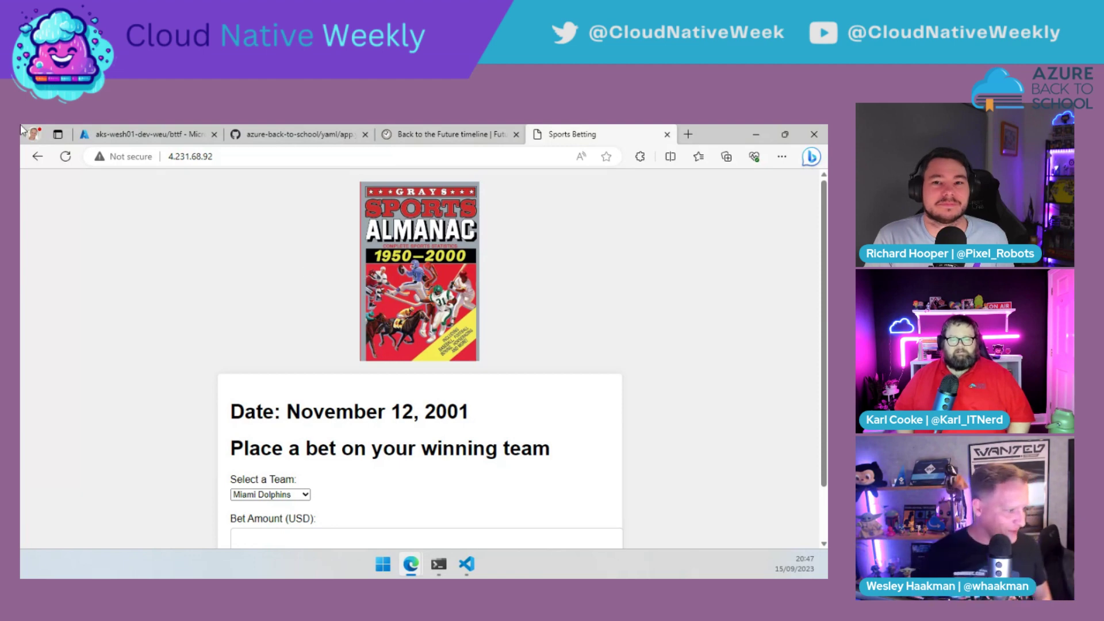
{"action": "left_click", "coordinate": [271, 495]}
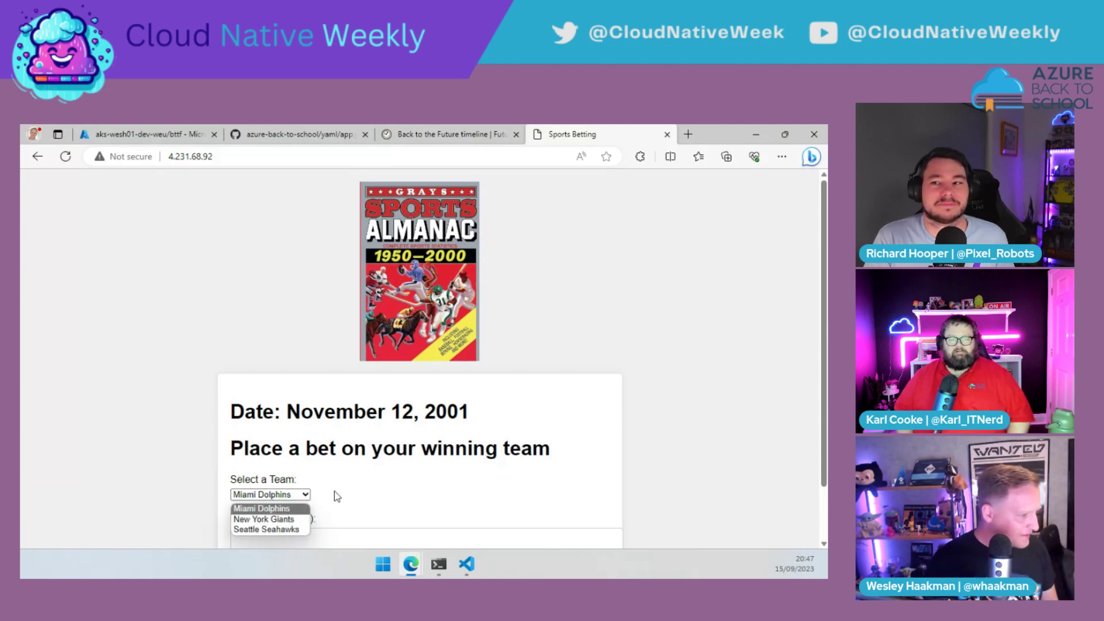
{"action": "left_click", "coordinate": [413, 477]}
{"action": "scroll", "coordinate": [412, 477], "scroll_direction": "down", "scroll_amount": 1}
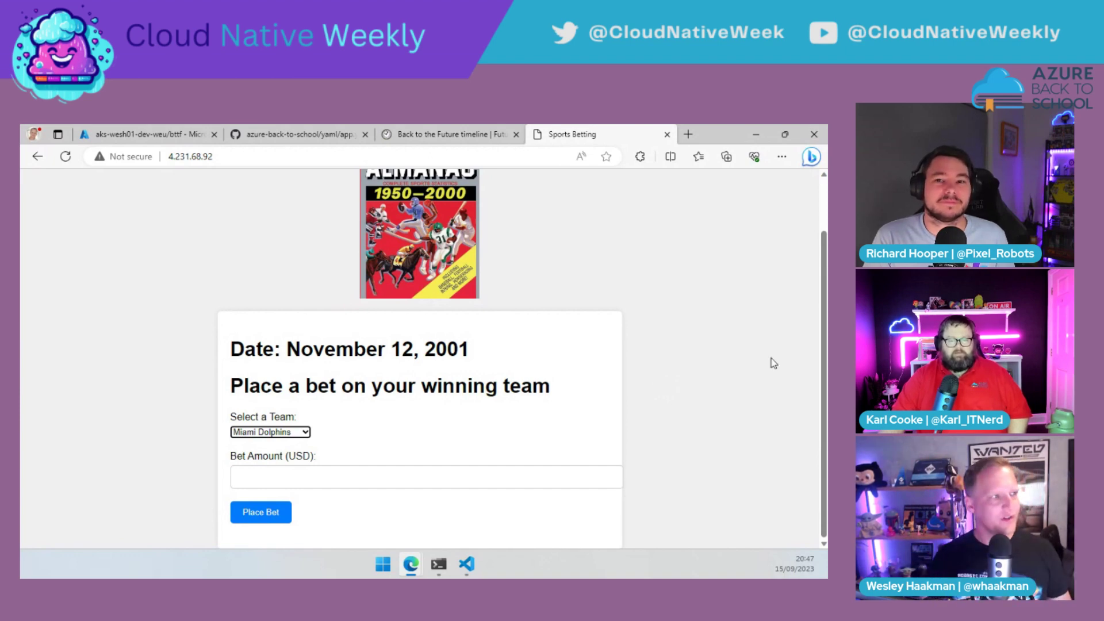
Step: Switch to VS Code, set the container image tag in app.yaml to bttf:v2, and save the file
{"action": "key", "text": "alt+Tab"}
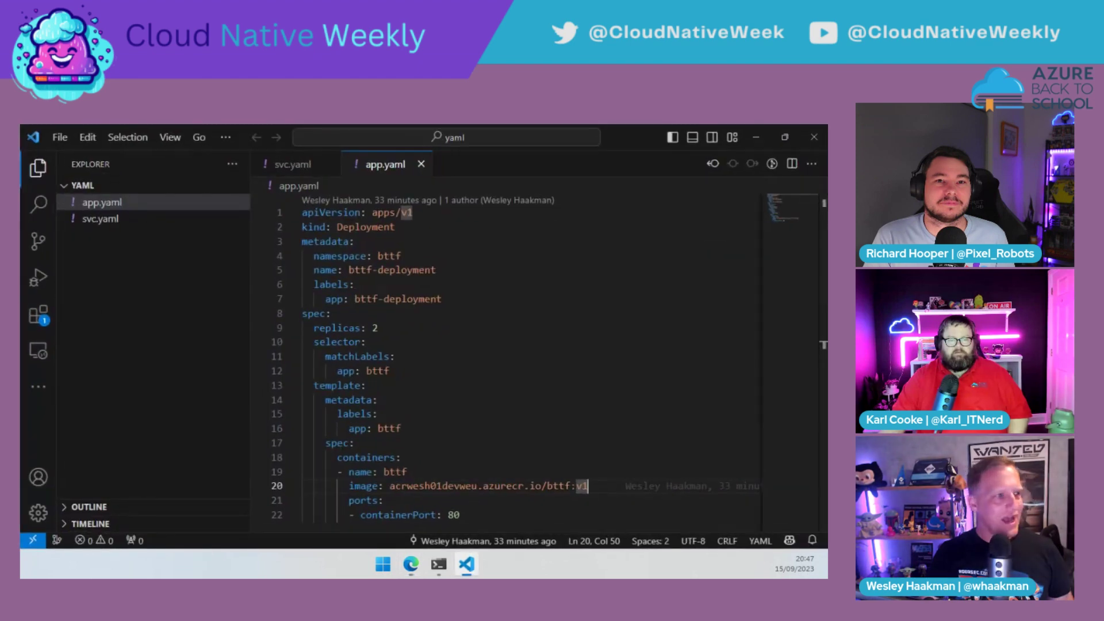
{"action": "left_click", "coordinate": [478, 296]}
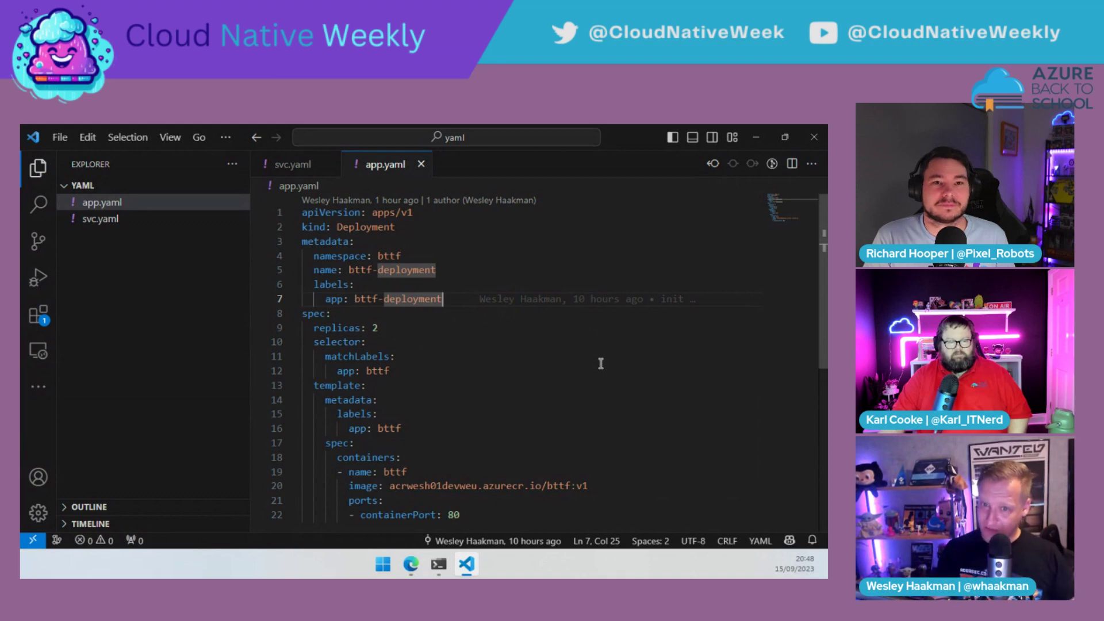
{"action": "scroll", "coordinate": [517, 343], "scroll_direction": "down", "scroll_amount": 2}
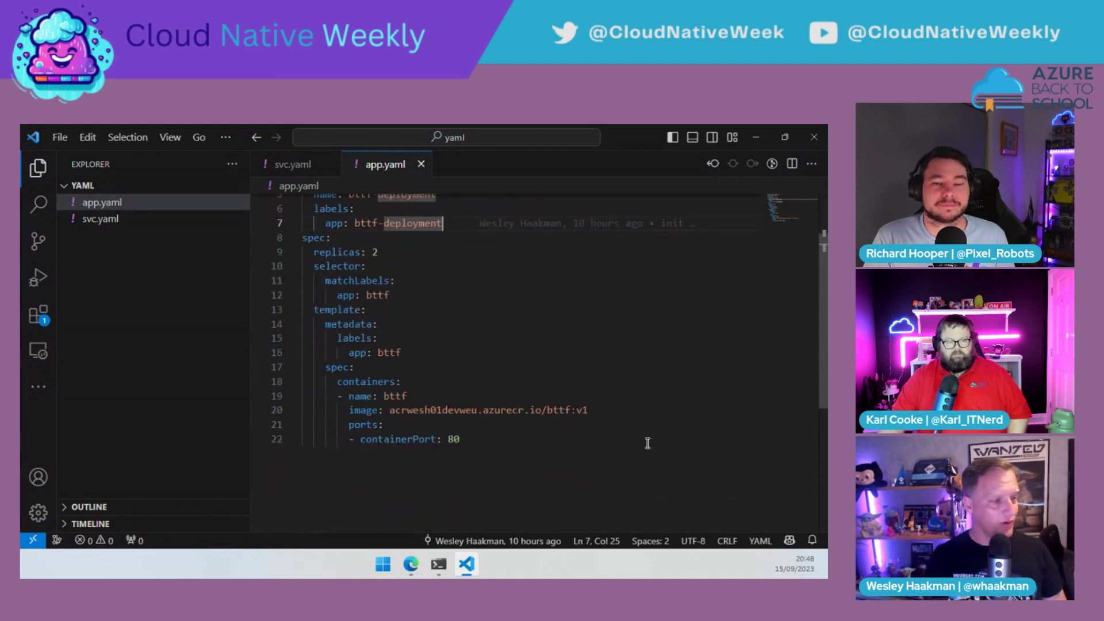
{"action": "left_click", "coordinate": [610, 415]}
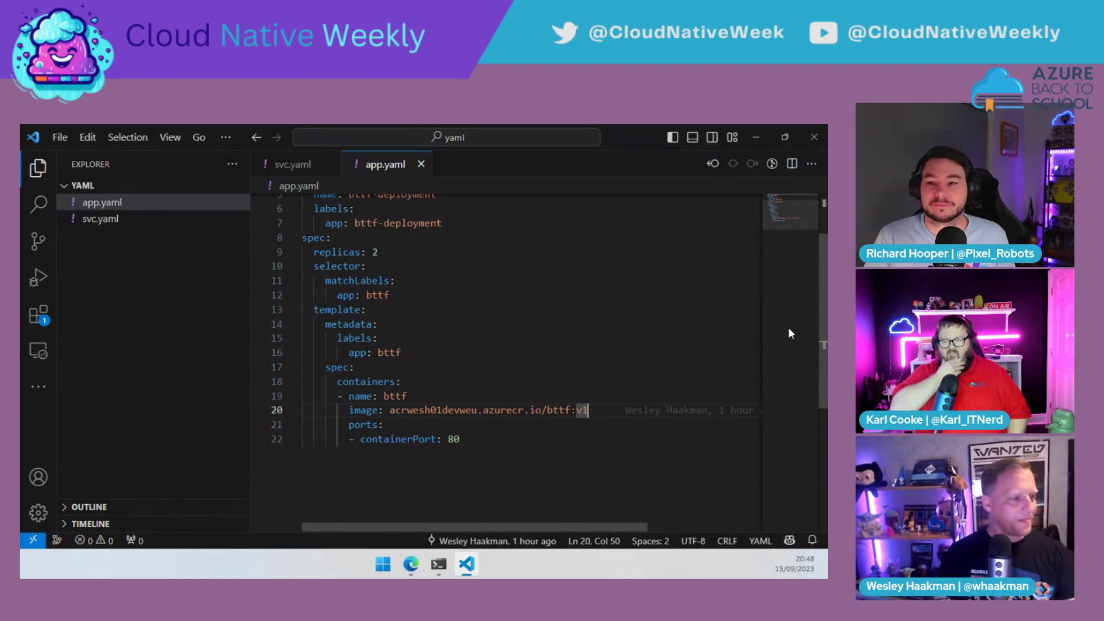
{"action": "key", "text": "BackSpace"}
{"action": "type", "text": "2"}
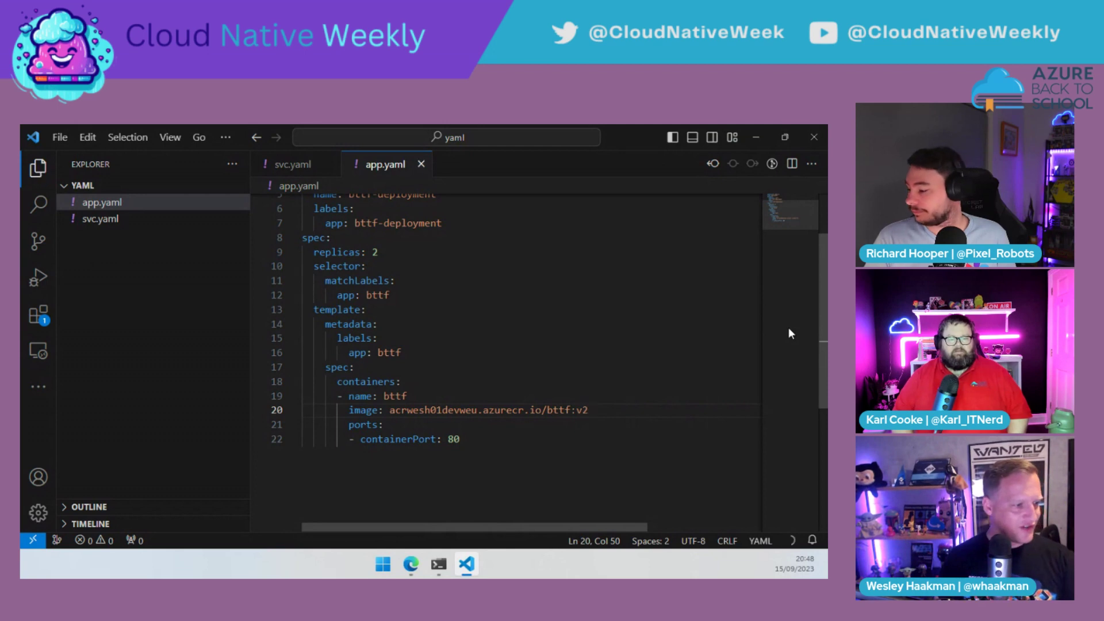
{"action": "key", "text": "ctrl+s"}
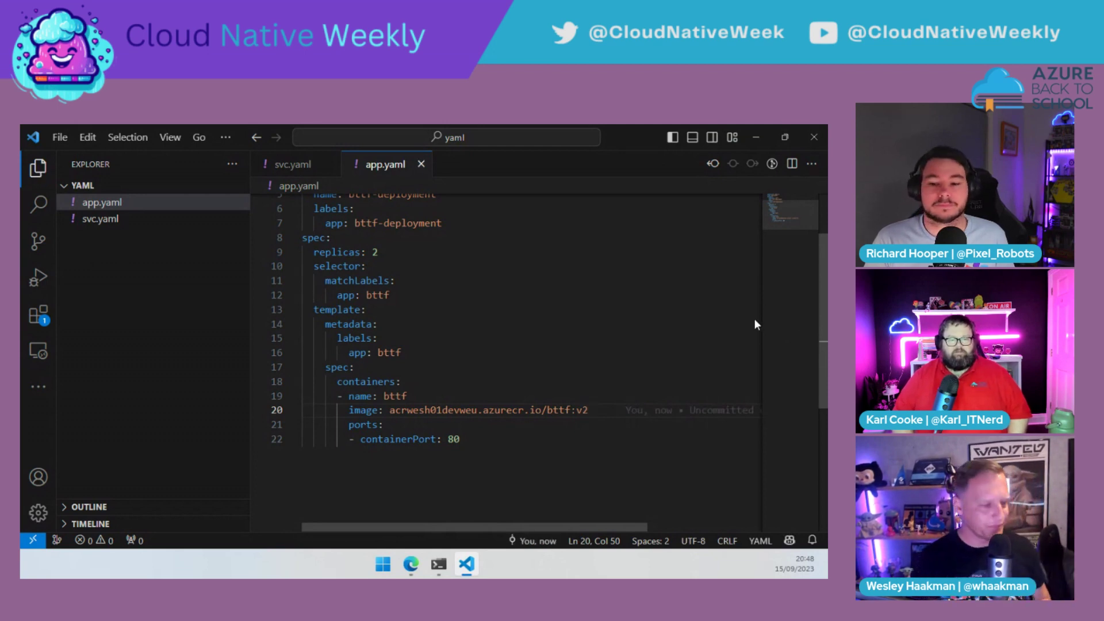
Step: Switch to the terminal and clear its output
{"action": "key", "text": "alt+Tab"}
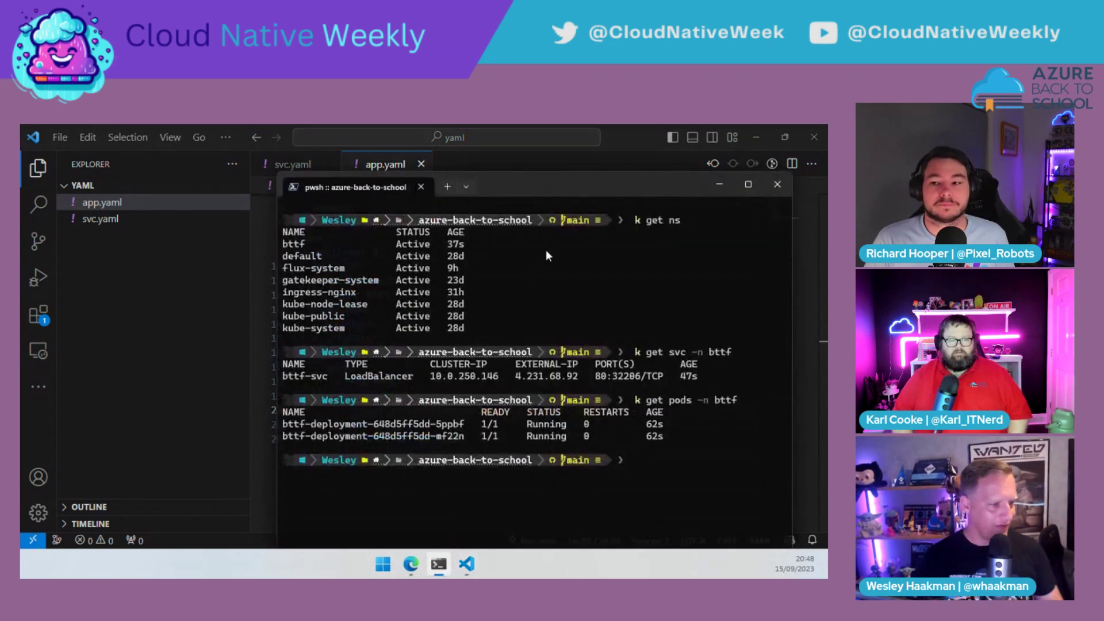
{"action": "type", "text": "\\"}
{"action": "key", "text": "Return"}
{"action": "key", "text": "Return"}
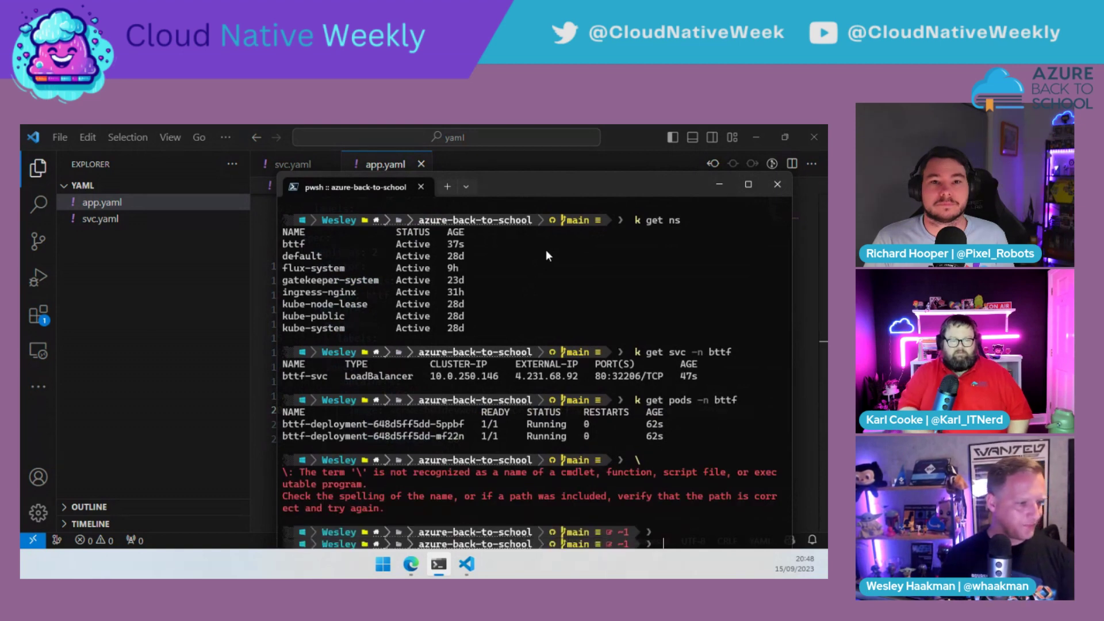
{"action": "type", "text": "clear"}
{"action": "key", "text": "Return"}
Step: Stage all changes with git add . and commit them with the message "version change"
{"action": "type", "text": "git add ."}
{"action": "key", "text": "Return"}
{"action": "type", "text": "git commit "}
{"action": "type", "text": "-m \"\""}
{"action": "type", "text": "version change"}
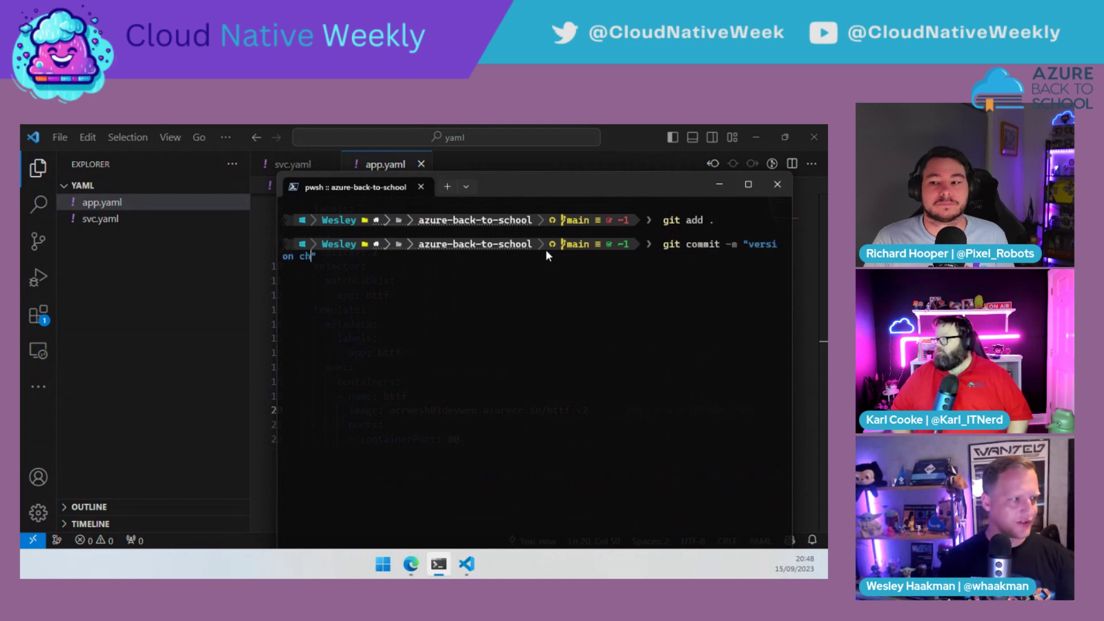
{"action": "key", "text": "Return"}
Step: Push the commit to the remote main branch with git push origin main
{"action": "type", "text": "git pus"}
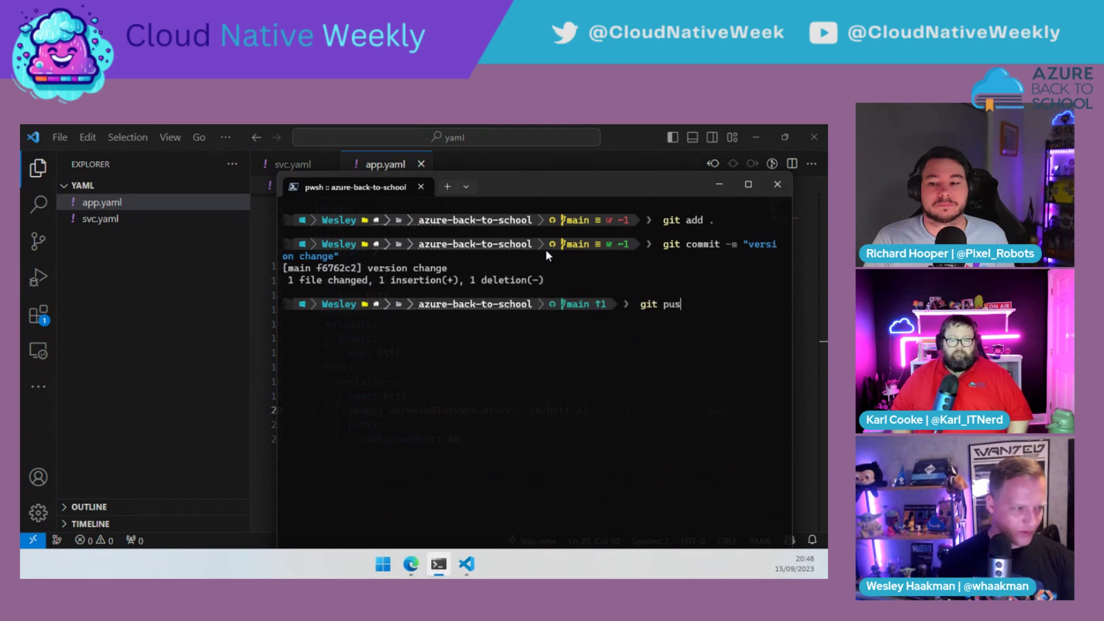
{"action": "type", "text": "h origin main"}
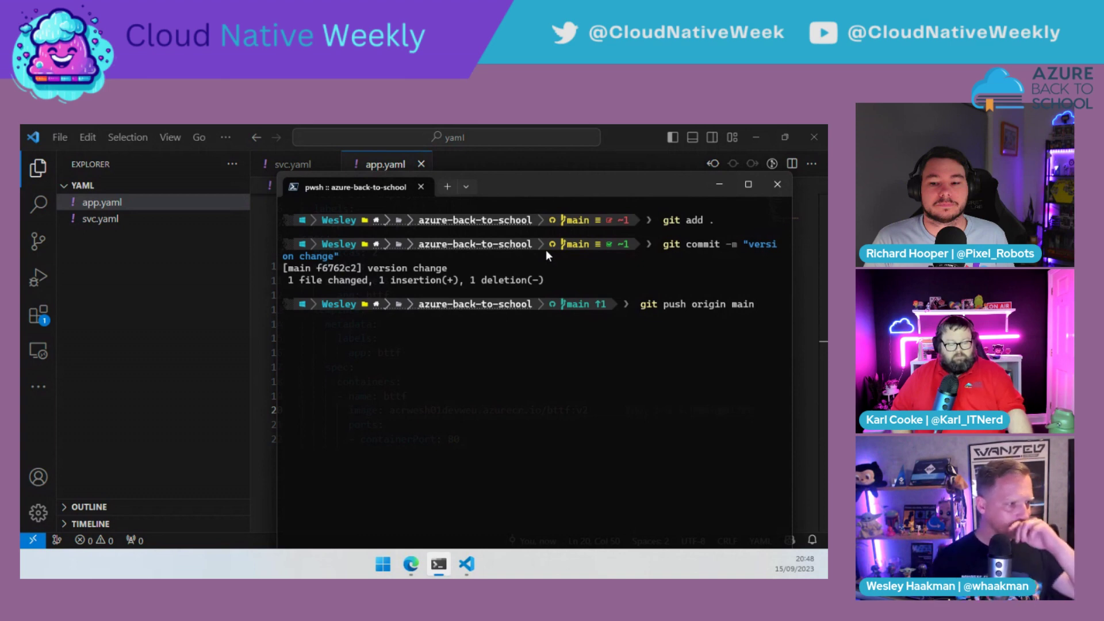
{"action": "key", "text": "Return"}
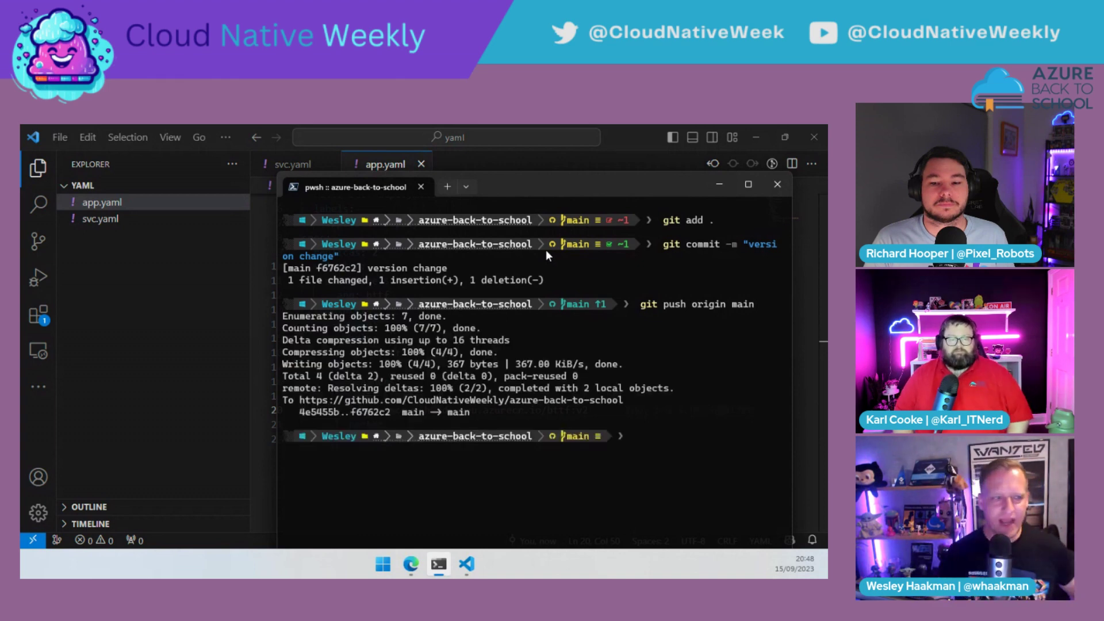
Step: Switch to the browser, reload app.yaml in the azure-back-to-school GitHub repository, and check its image tag
{"action": "mouse_move", "coordinate": [402, 556]}
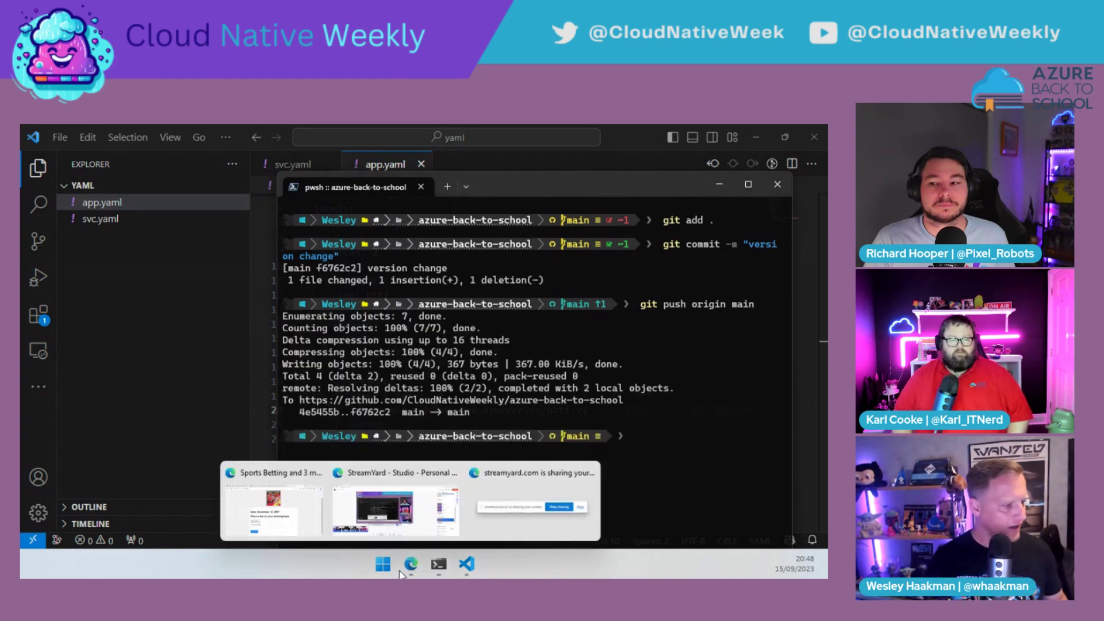
{"action": "left_click", "coordinate": [297, 511]}
{"action": "left_click", "coordinate": [240, 130]}
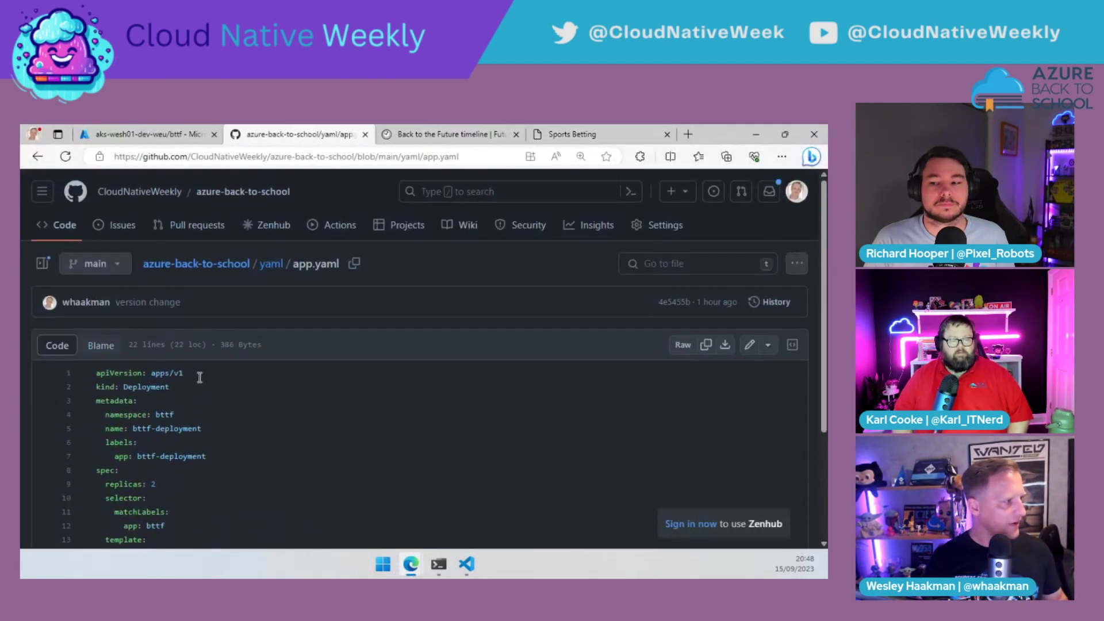
{"action": "left_click", "coordinate": [65, 156]}
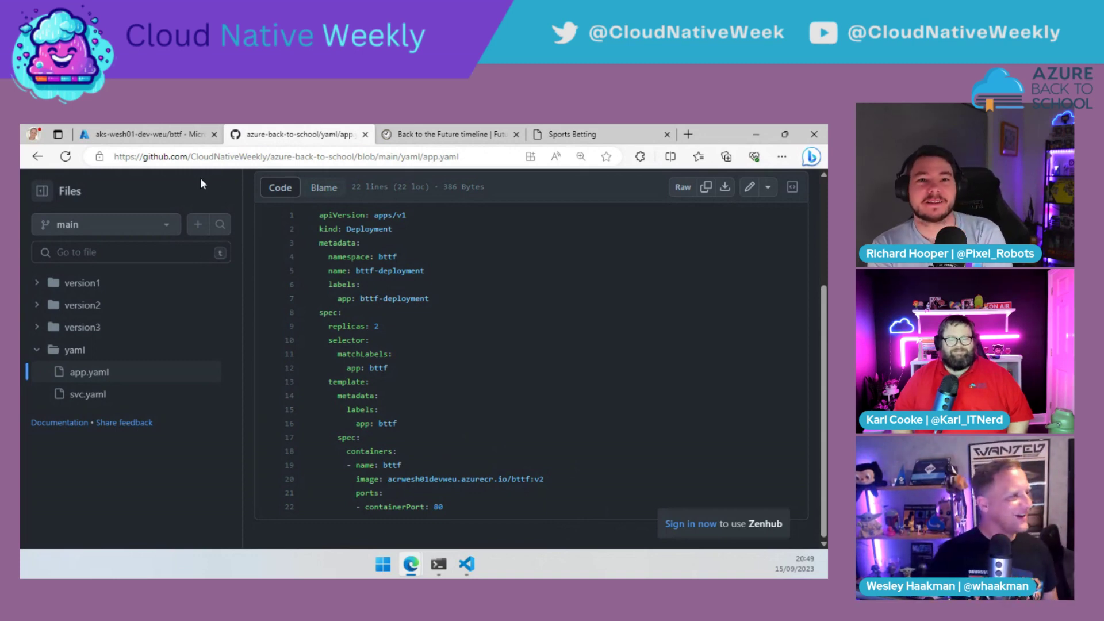
Step: In the Azure portal, refresh bttf's overview and the cluster's GitOps list to check the last sync commit and source update time
{"action": "left_click", "coordinate": [185, 138]}
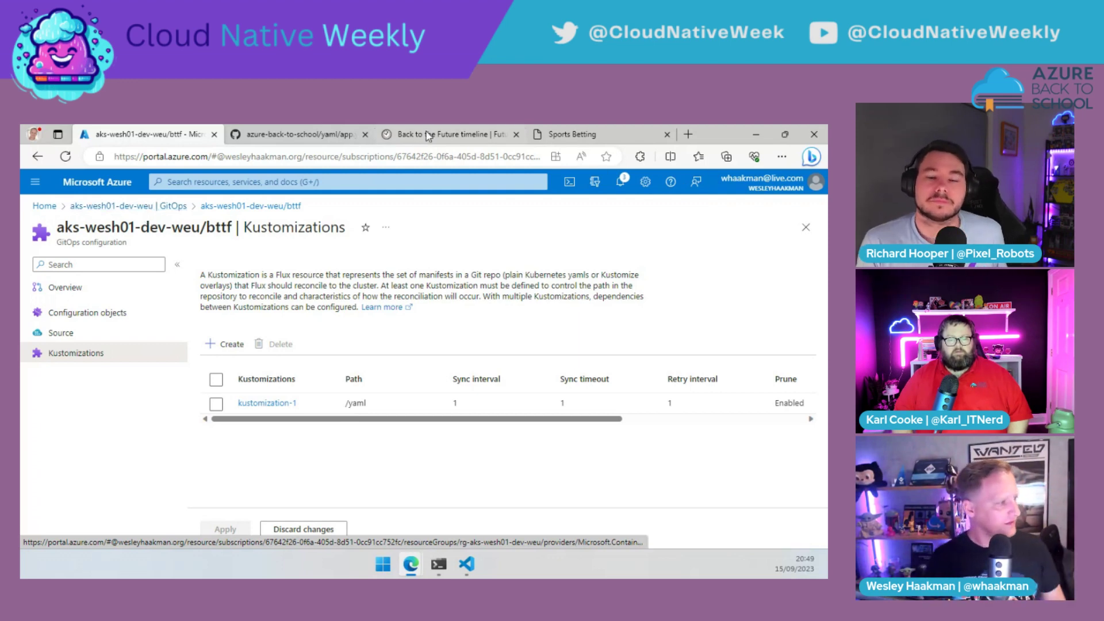
{"action": "left_click", "coordinate": [68, 287]}
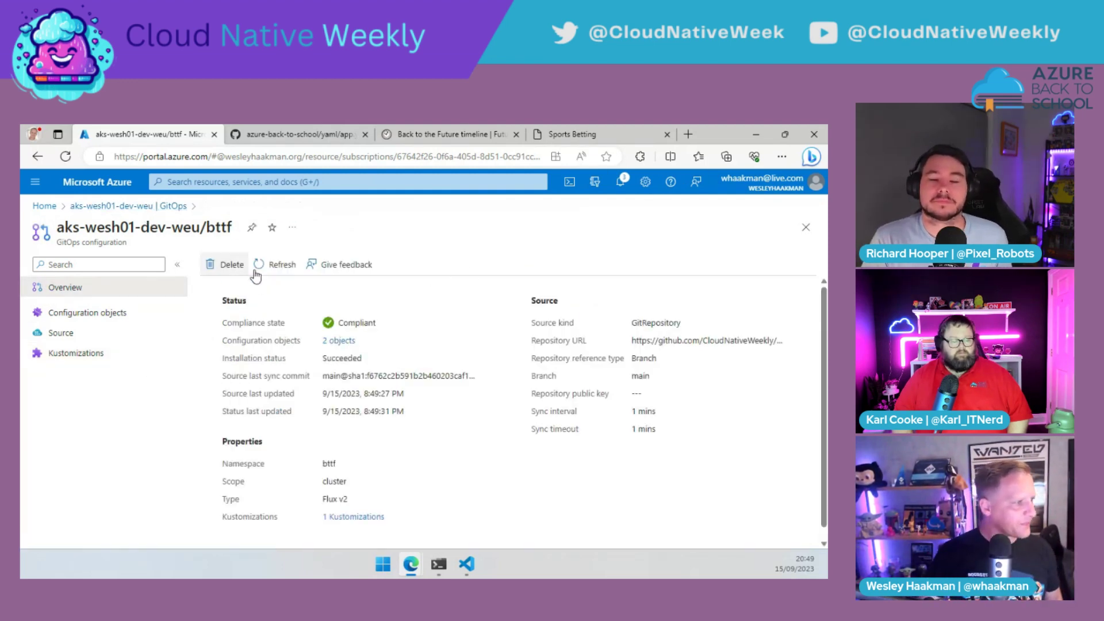
{"action": "left_click", "coordinate": [270, 266]}
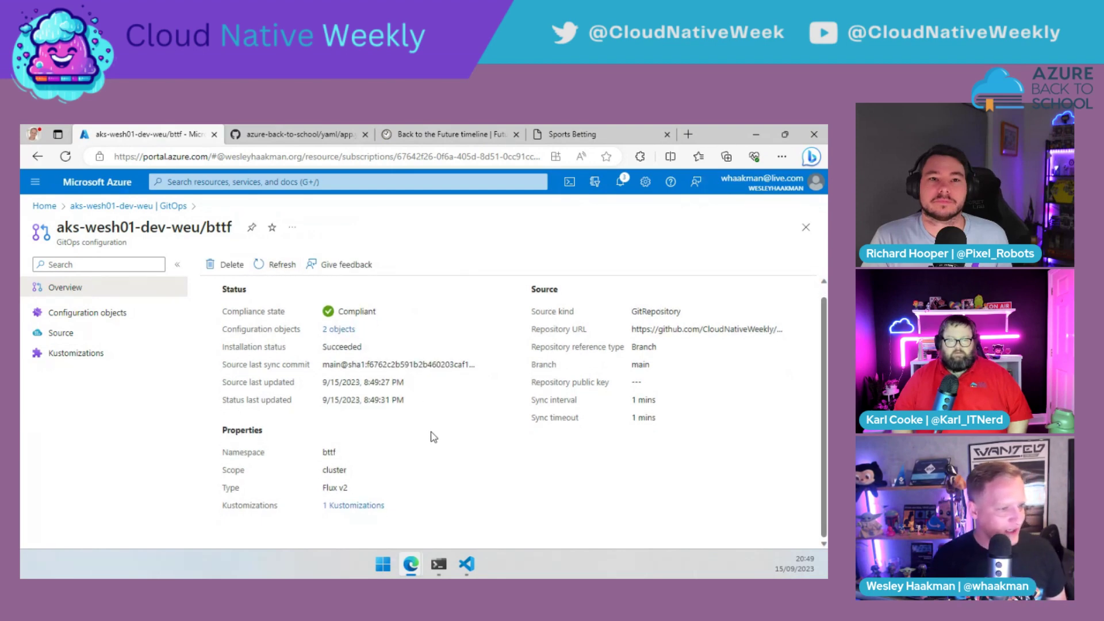
{"action": "left_click", "coordinate": [133, 206]}
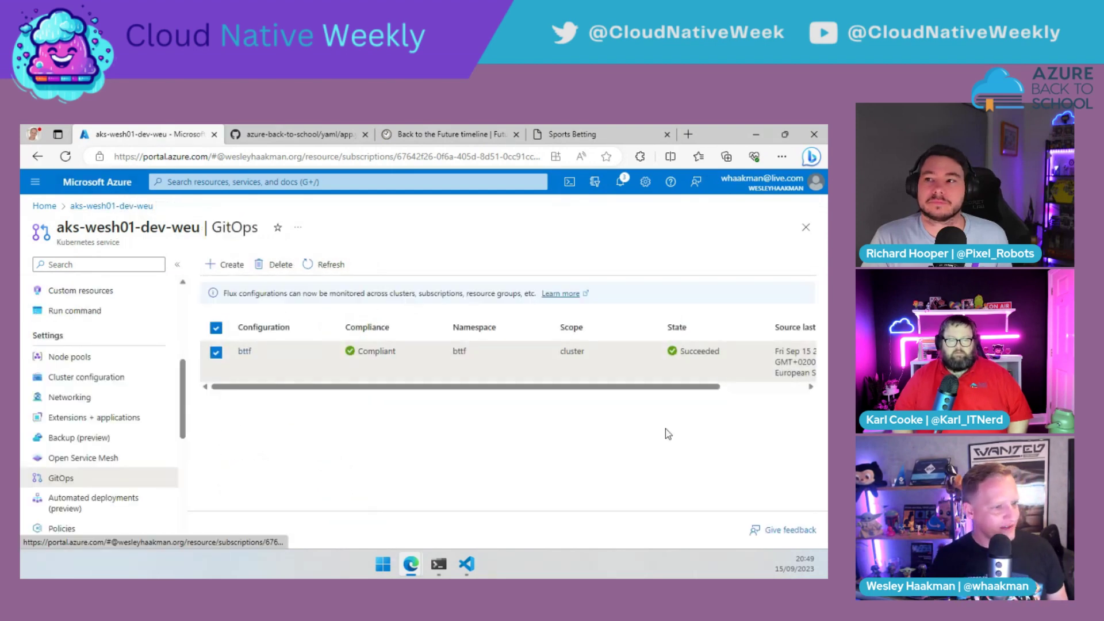
{"action": "left_click_drag", "start_coordinate": [700, 387], "coordinate": [785, 387]}
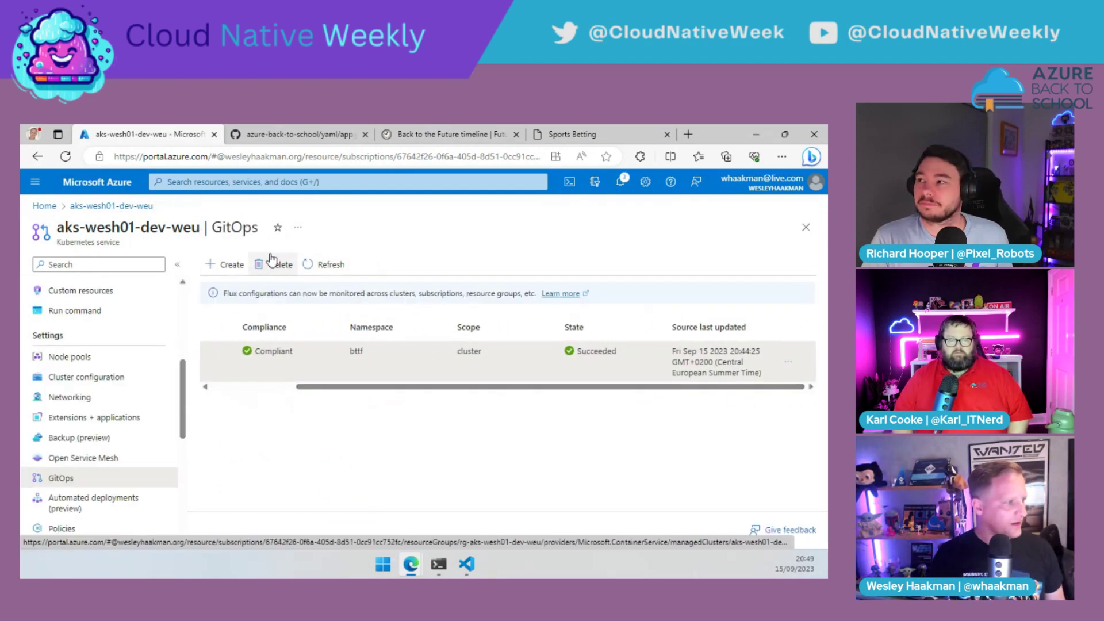
{"action": "left_click", "coordinate": [329, 265]}
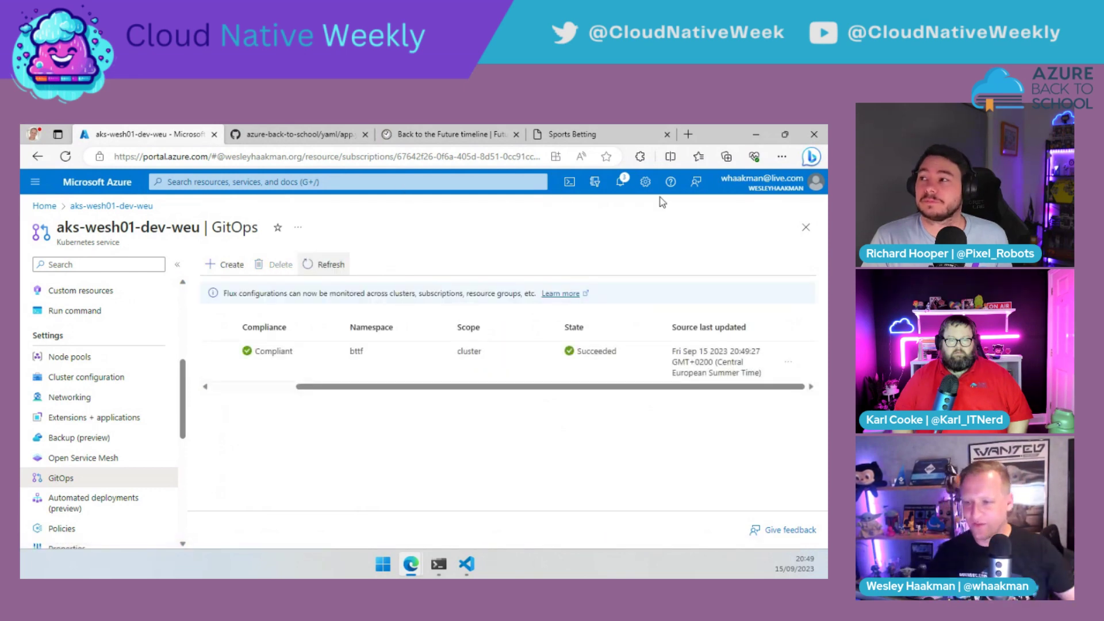
Step: Return to the deployed web app at 4.231.68.92 and reload it to view the updated version
{"action": "left_click", "coordinate": [595, 130]}
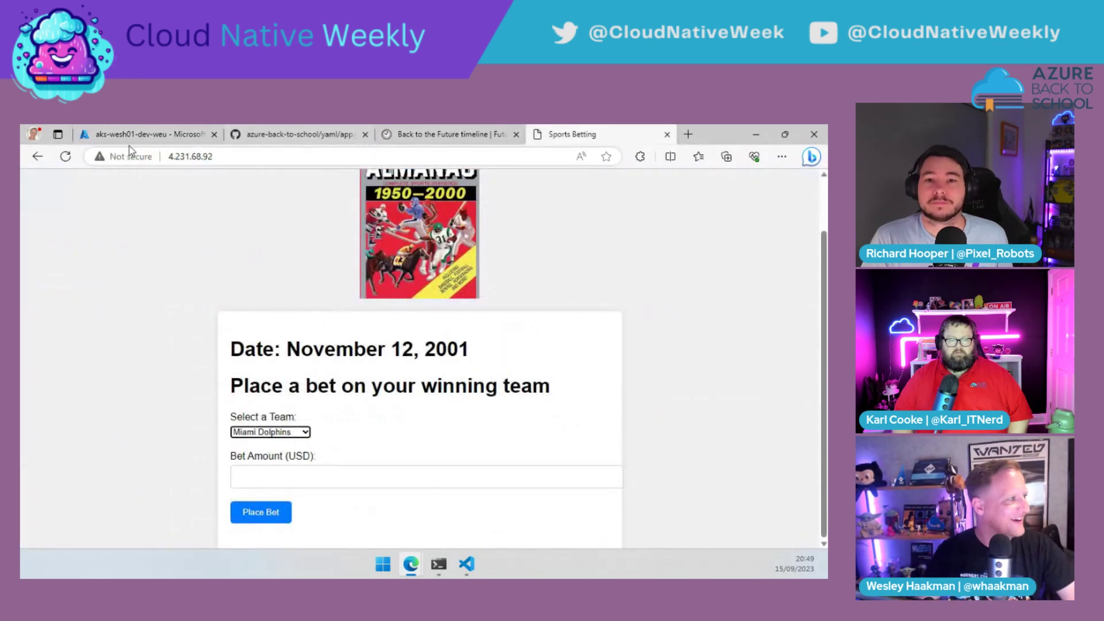
{"action": "left_click", "coordinate": [66, 157]}
{"action": "scroll", "coordinate": [400, 378], "scroll_direction": "up", "scroll_amount": 1}
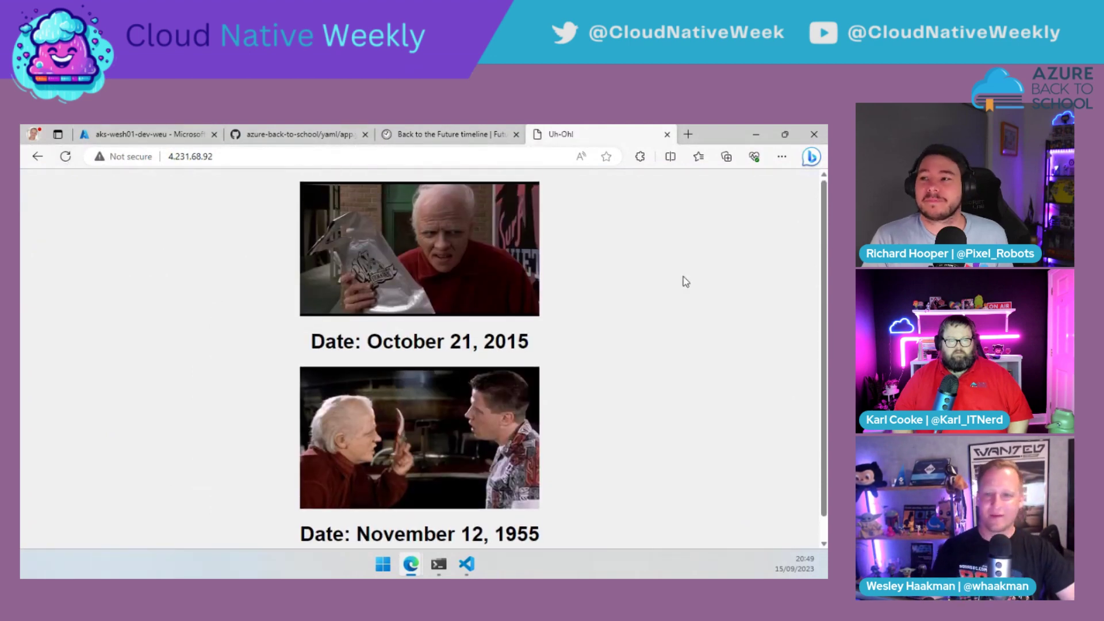